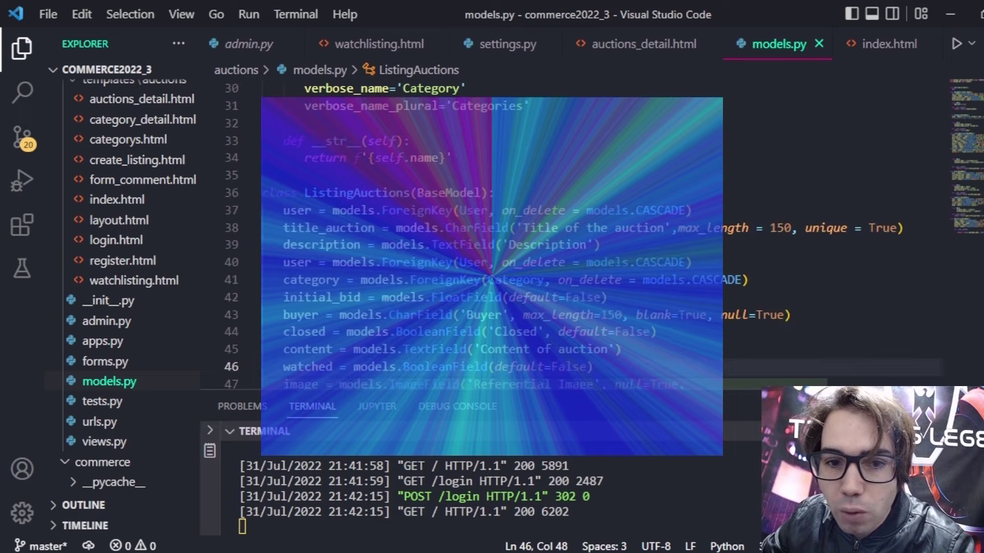
# Look over the auction models in models.py, switch to the Auctions site in the browser, and open the listing creation form.
pyautogui.scroll(-8, 512, 231)
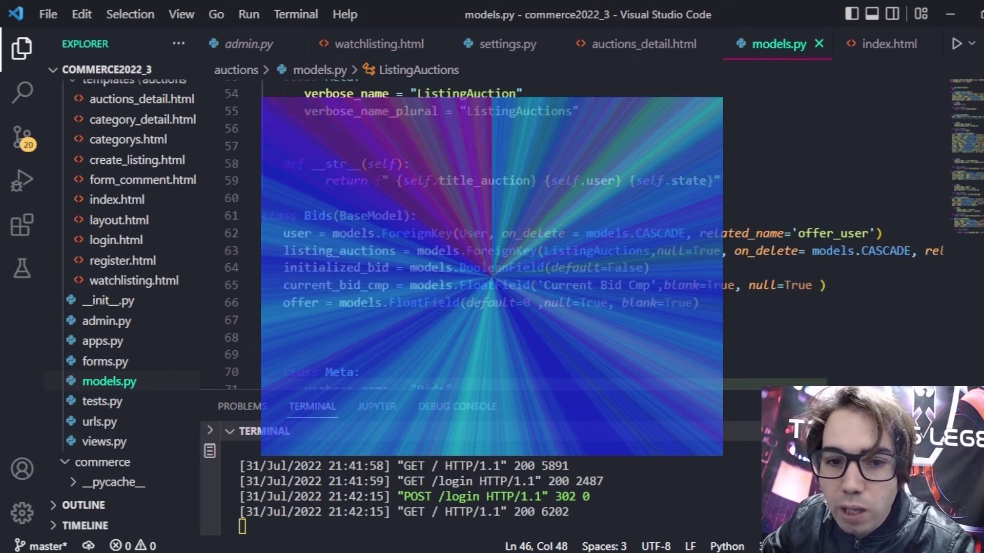
pyautogui.scroll(-6, 512, 230)
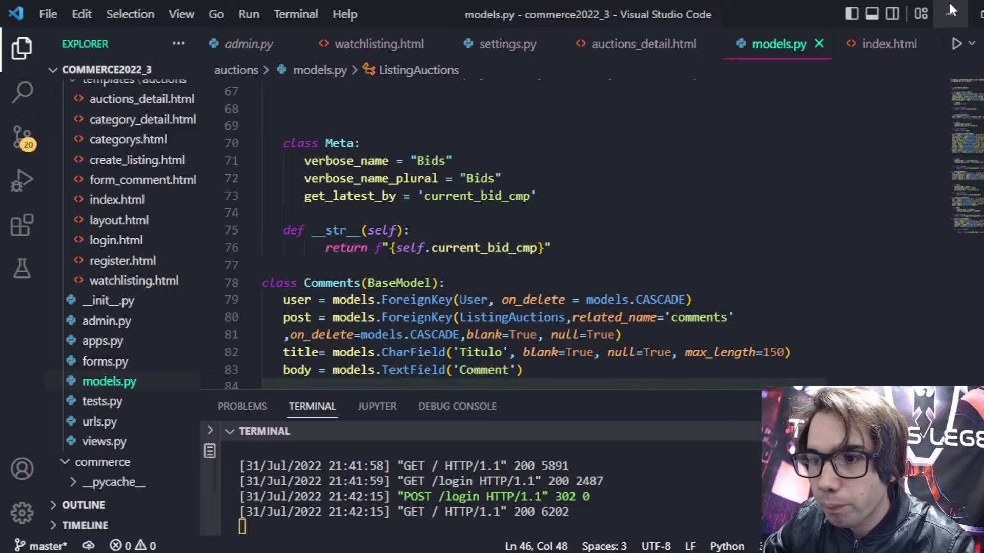
pyautogui.click(949, 14)
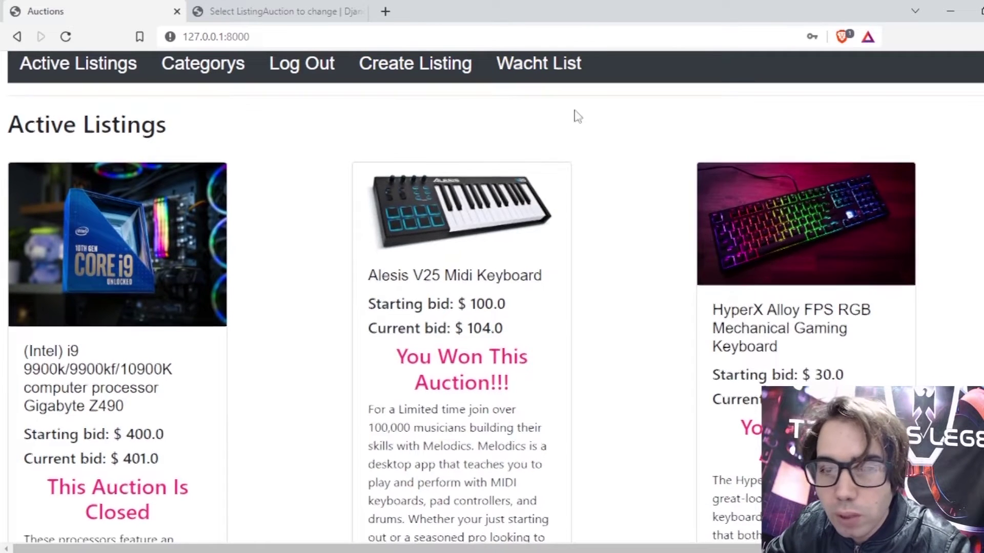
pyautogui.scroll(2, 576, 114)
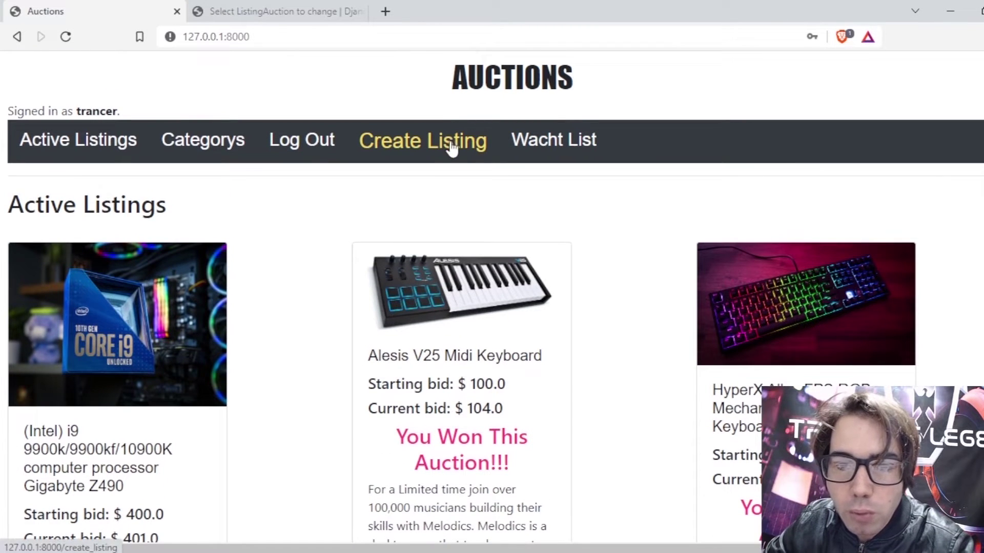
pyautogui.click(453, 149)
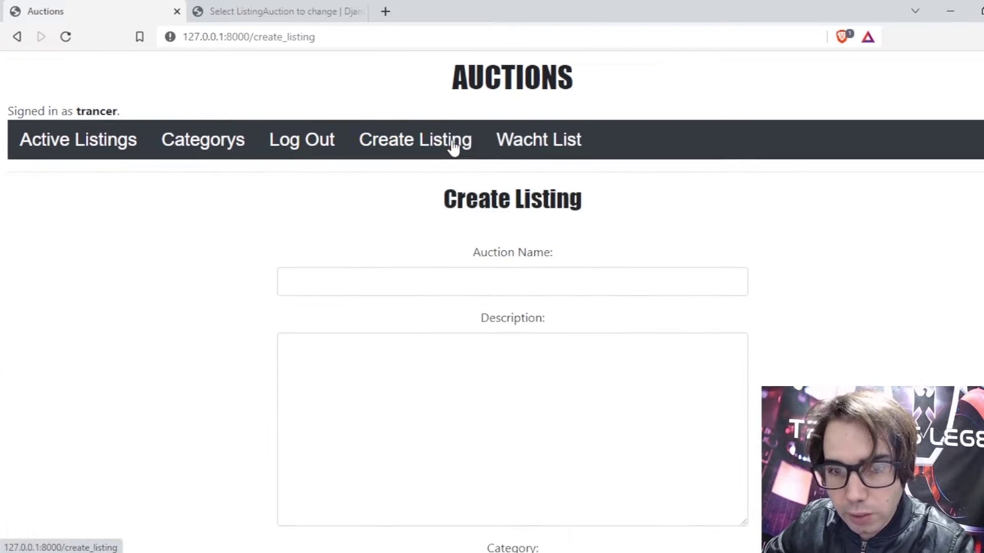
# Enter "Mug" as the auction name and "this is a description" as the description.
pyautogui.click(497, 282)
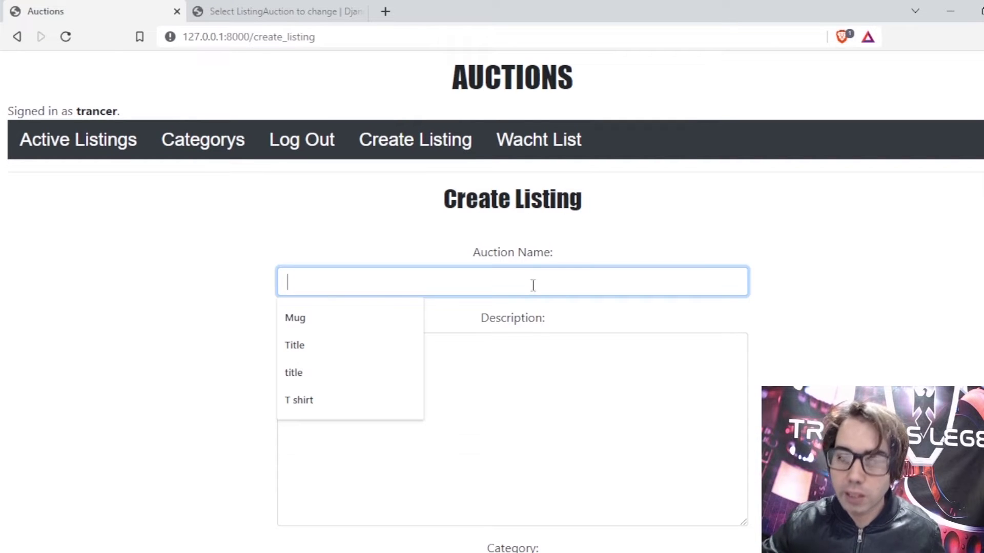
pyautogui.click(328, 328)
pyautogui.click(335, 346)
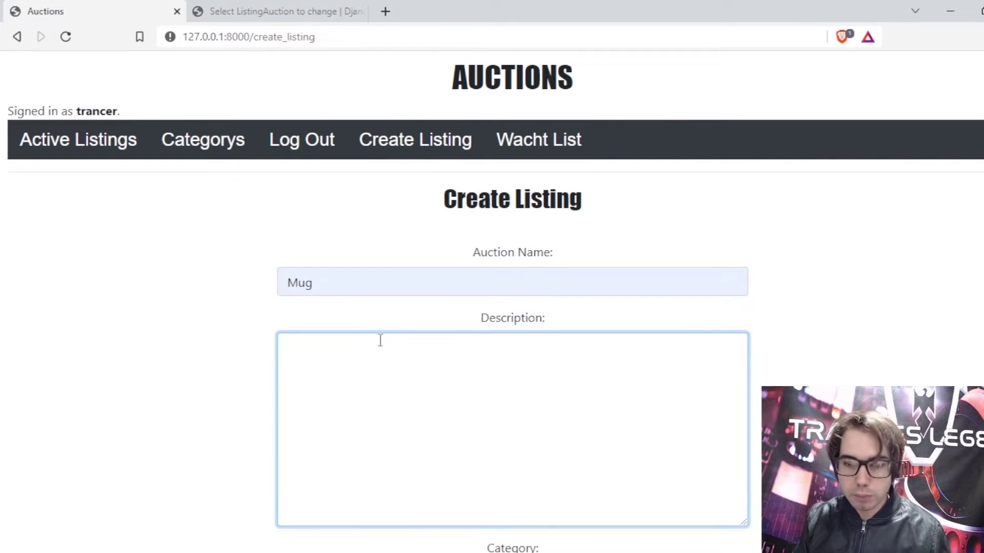
pyautogui.write('this is a d3')
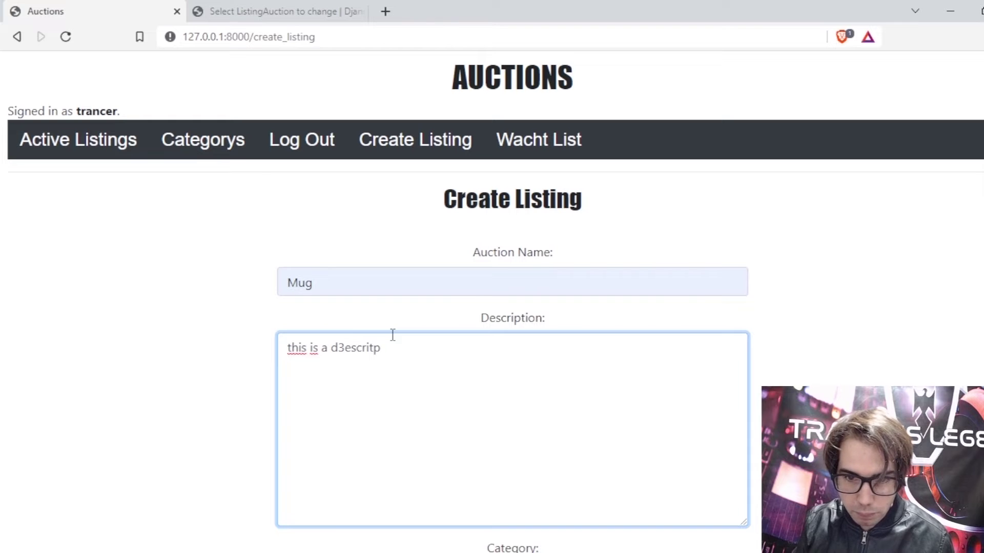
pyautogui.write('escription')
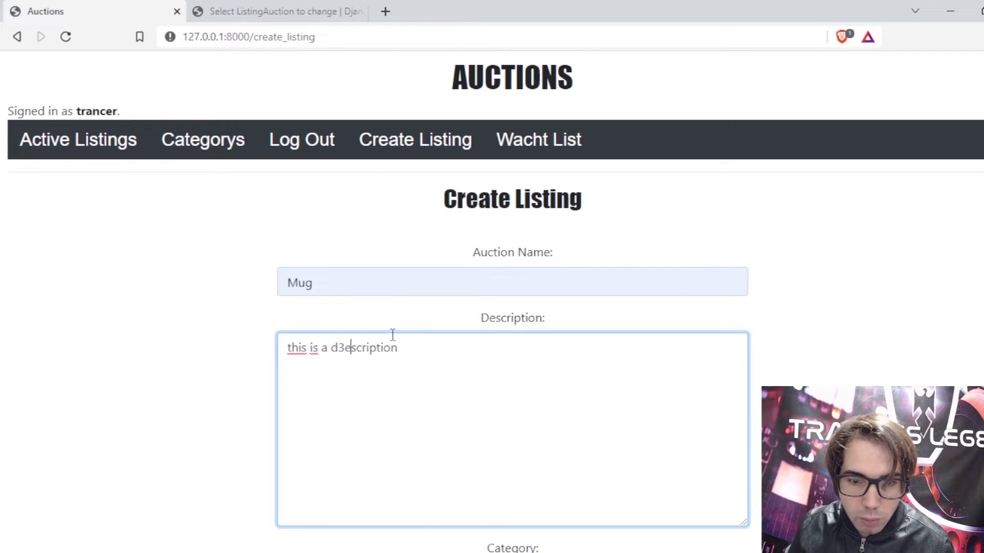
pyautogui.press('BackSpace')
# Set the listing's category to Technology and its starting bid to 10.
pyautogui.scroll(-5, 414, 310)
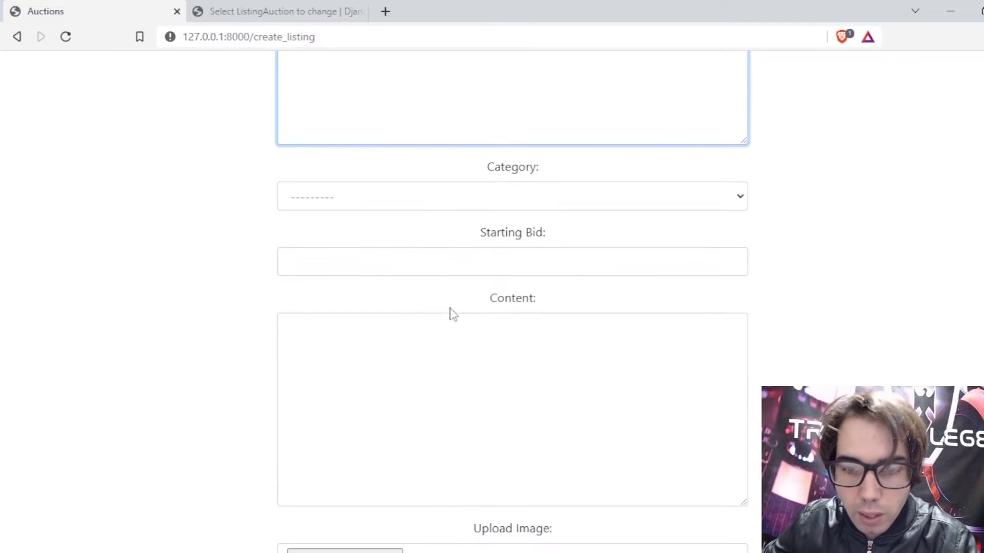
pyautogui.click(518, 205)
pyautogui.click(328, 236)
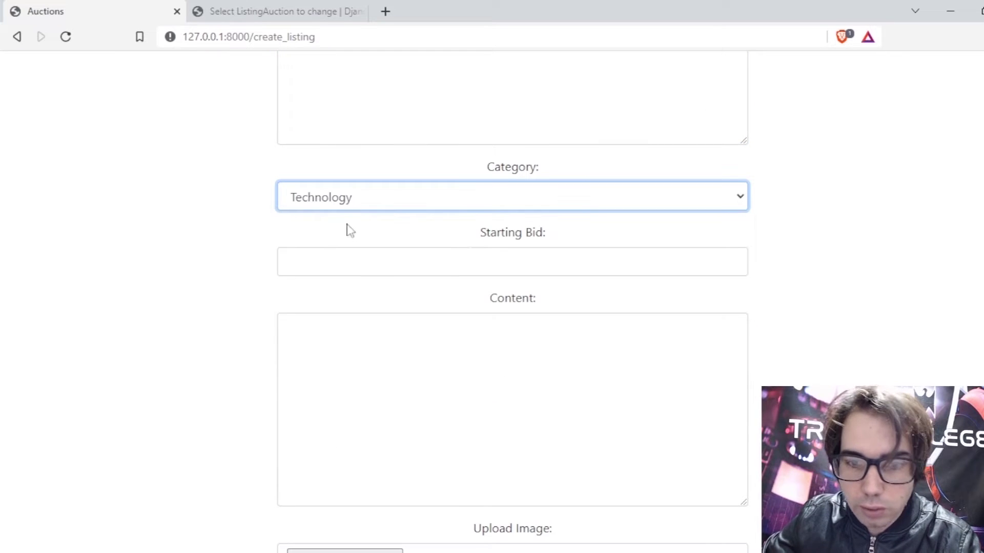
pyautogui.click(481, 252)
pyautogui.write('10')
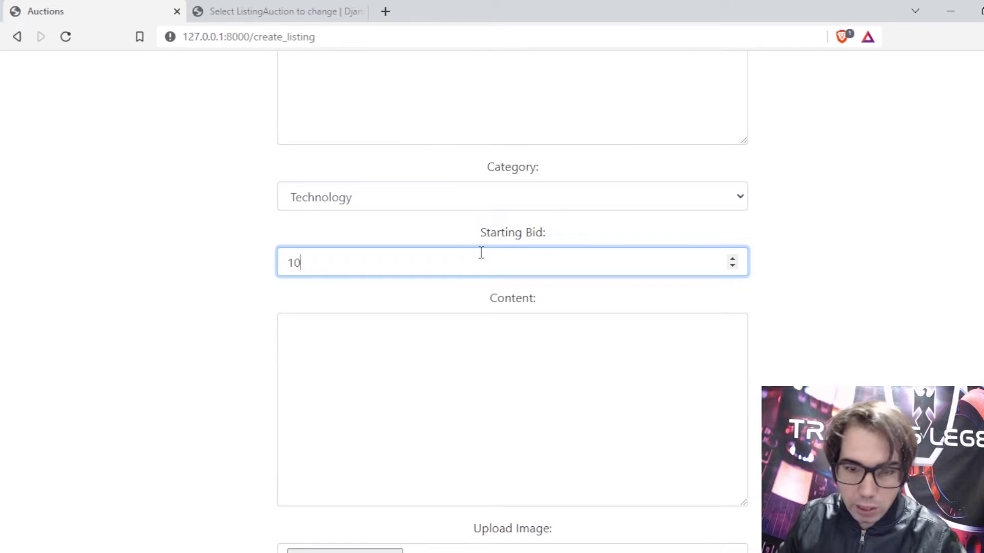
# Fill in the listing's content with the text "content".
pyautogui.scroll(-1, 591, 318)
pyautogui.click(586, 276)
pyautogui.write('ht')
pyautogui.press('BackSpace')
pyautogui.press('BackSpace')
pyautogui.press('BackSpace')
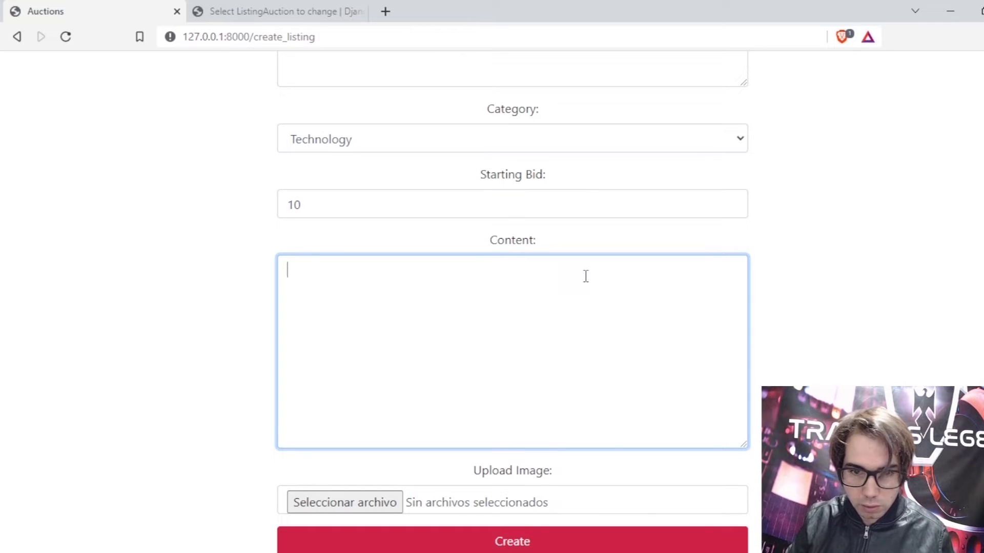
pyautogui.write('content')
# Attach the decentraland_mug image from the commerce-img folder and create the listing.
pyautogui.click(388, 500)
pyautogui.doubleClick(272, 129)
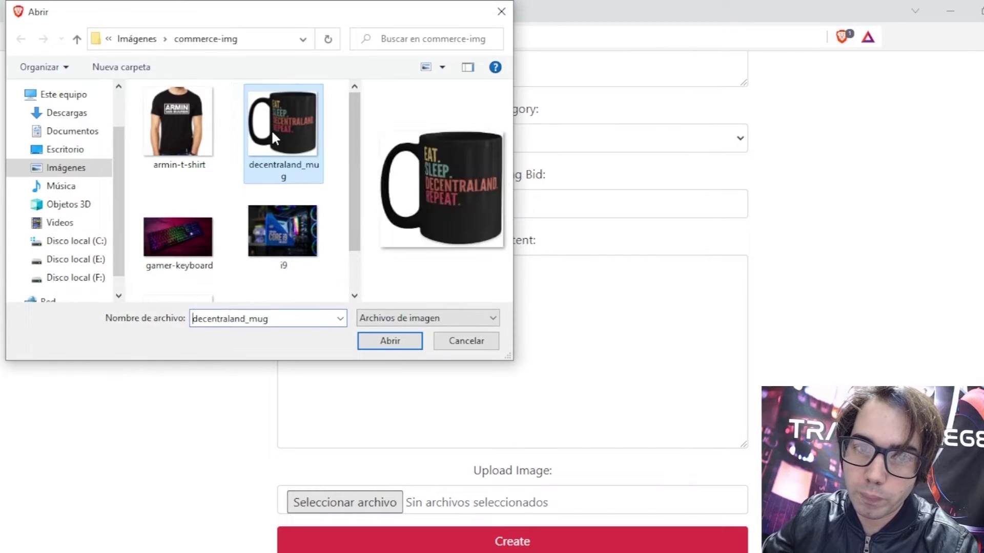
pyautogui.click(557, 544)
# Review the cards on the Active Listings page, comparing the new Mug listing with the other auctions' bids and statuses.
pyautogui.scroll(-12, 580, 356)
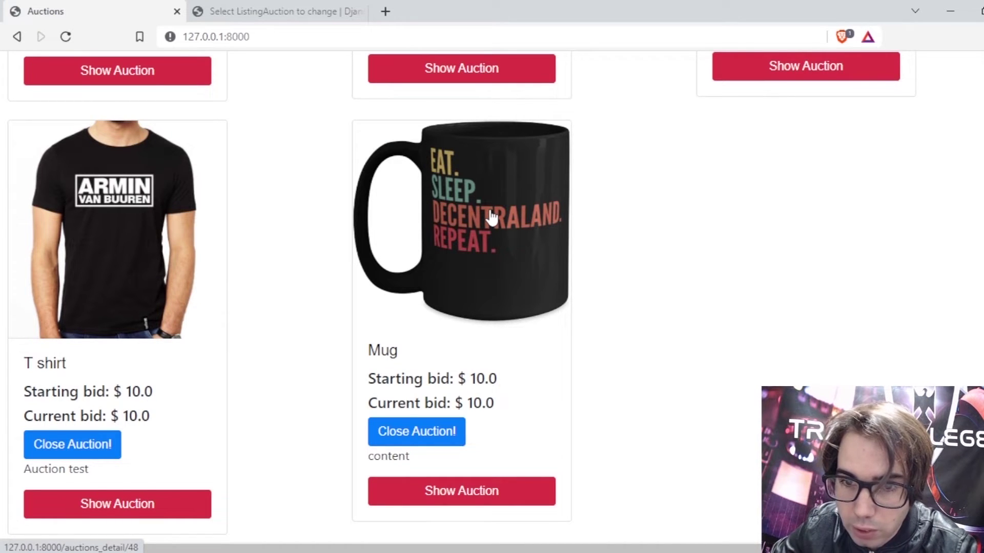
pyautogui.scroll(10, 850, 296)
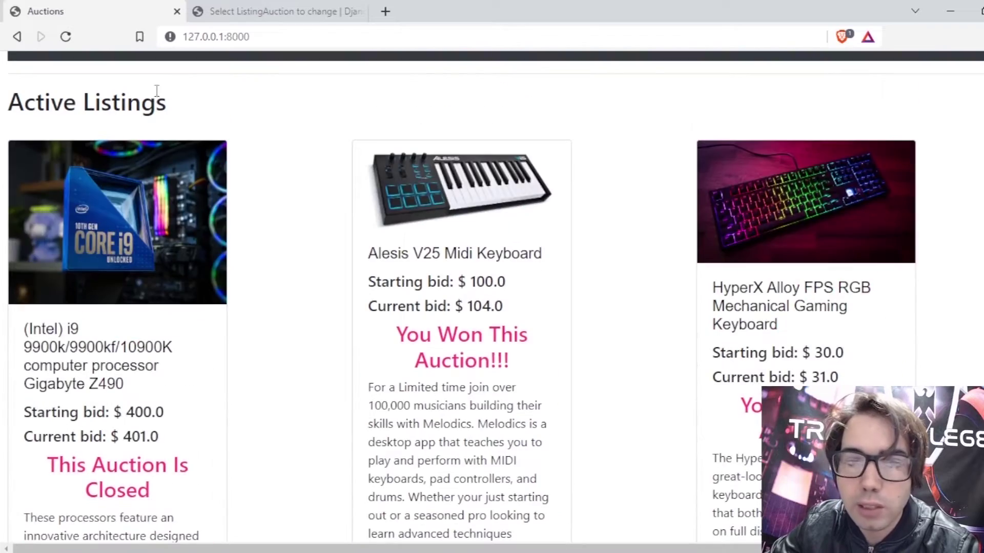
pyautogui.scroll(-10, 460, 174)
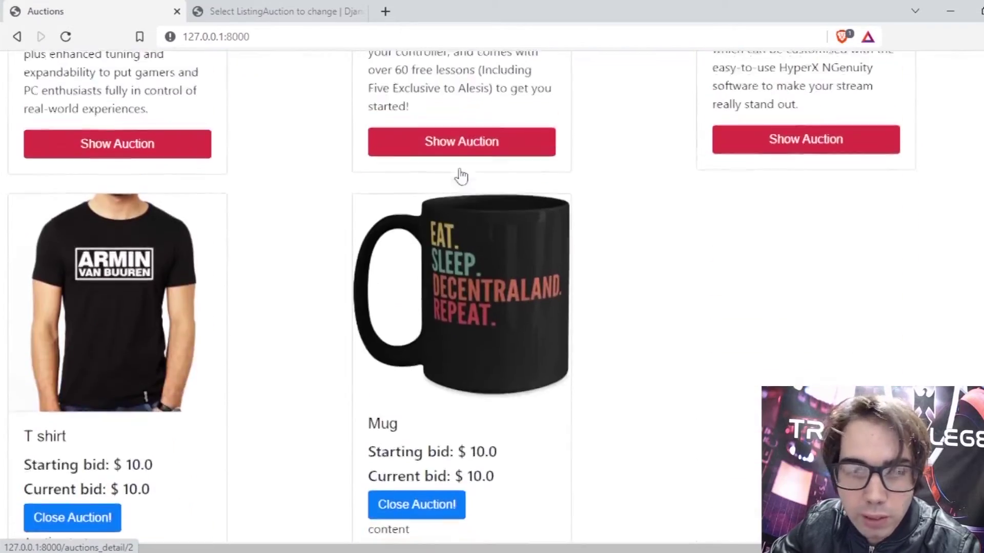
pyautogui.scroll(5, 494, 204)
pyautogui.scroll(3, 494, 204)
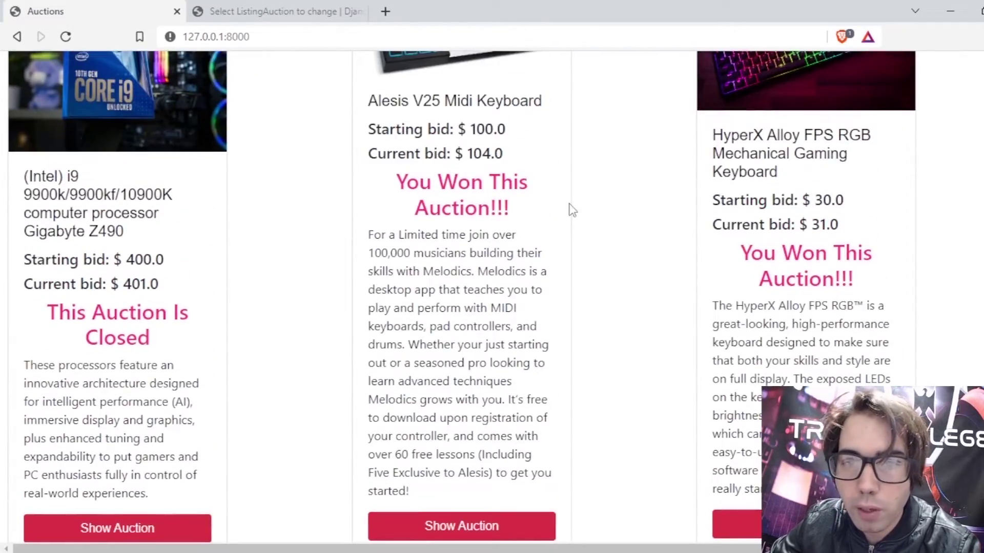
pyautogui.scroll(2, 589, 213)
pyautogui.scroll(-1, 599, 213)
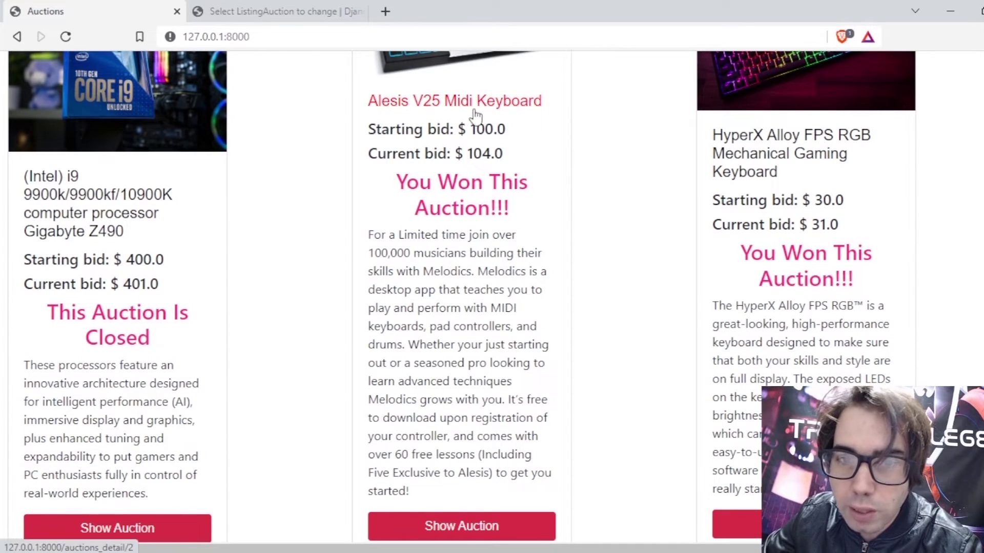
pyautogui.scroll(3, 410, 113)
pyautogui.scroll(-12, 488, 180)
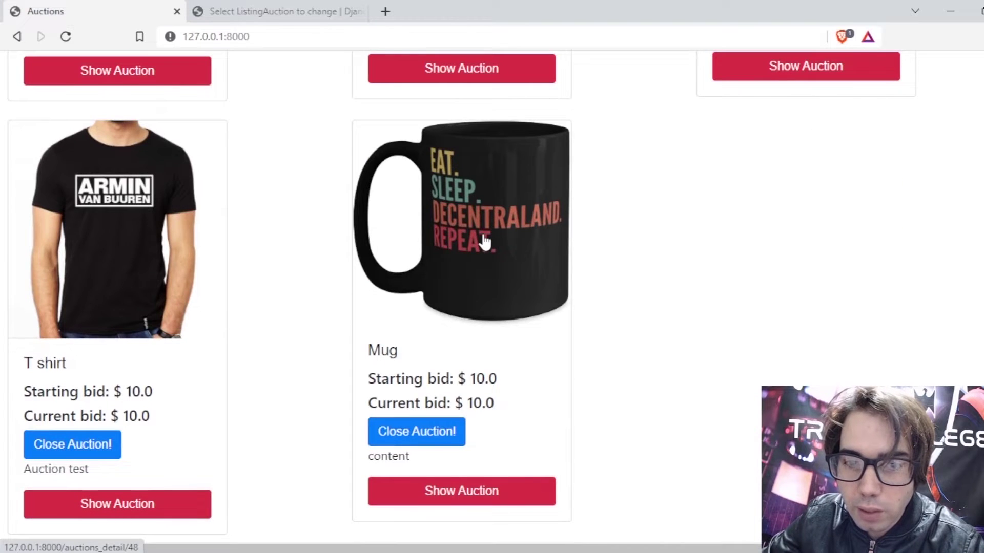
# Open the Mug listing's detail page and add the listing to the watchlist.
pyautogui.click(484, 240)
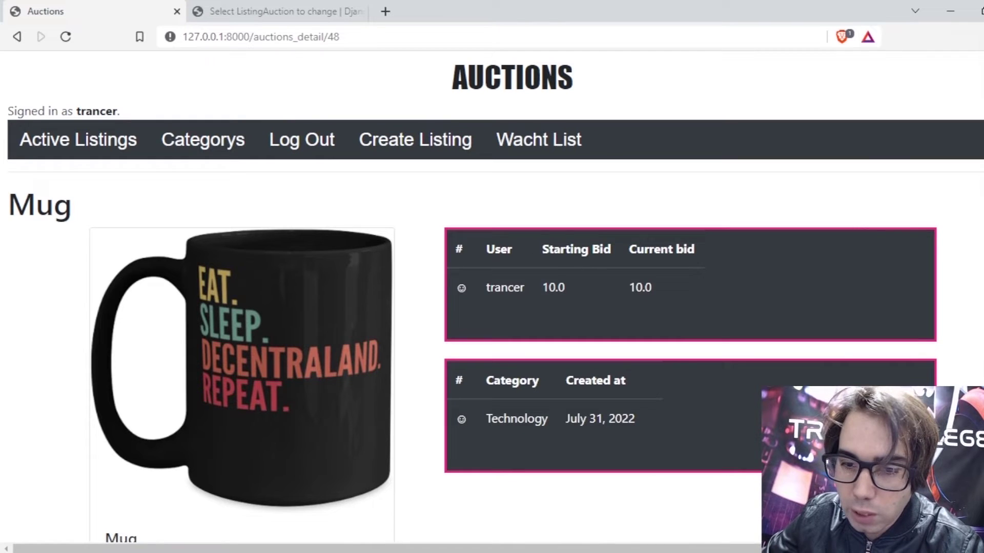
pyautogui.scroll(-7, 496, 272)
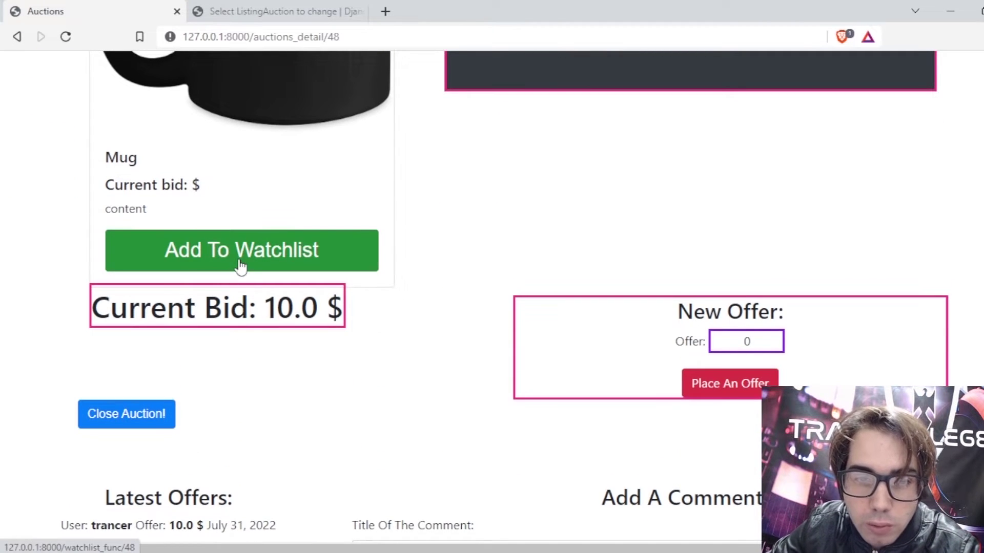
pyautogui.click(239, 267)
# Clear the Mug listing from the watchlist and add it again.
pyautogui.scroll(-4, 297, 246)
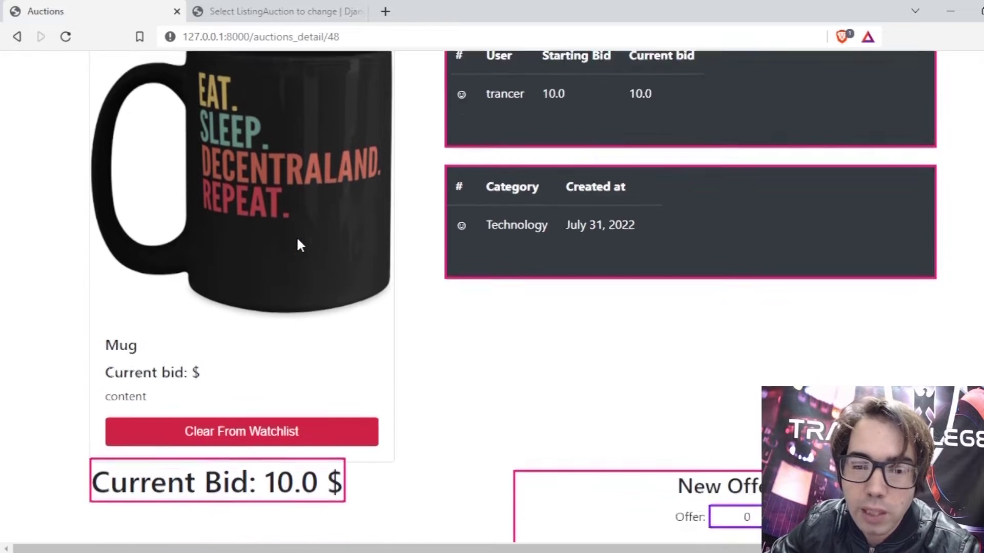
pyautogui.scroll(-4, 299, 244)
pyautogui.click(305, 246)
pyautogui.scroll(-6, 319, 248)
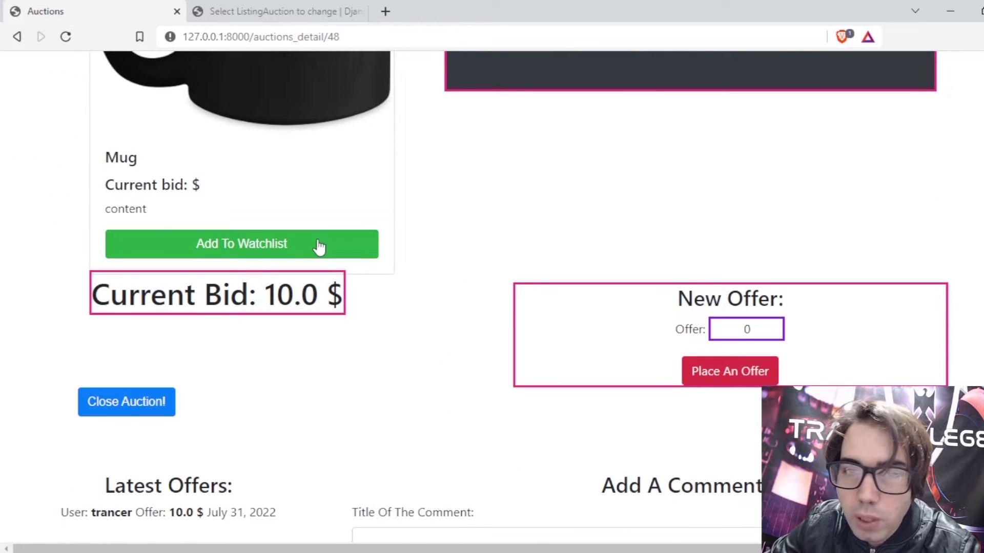
pyautogui.click(318, 248)
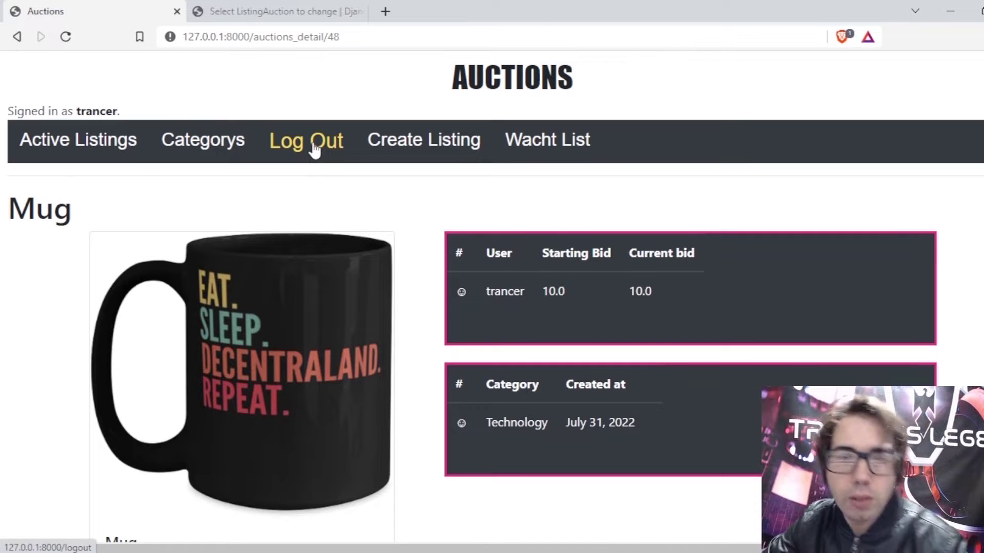
# Log out of the current account and log in as another user with that account's username and password.
pyautogui.click(315, 150)
pyautogui.click(312, 152)
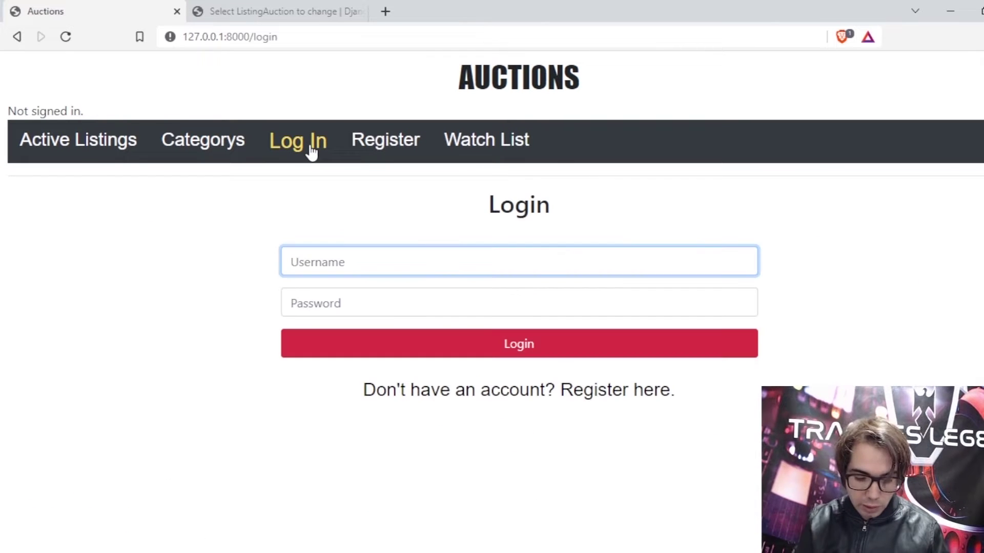
pyautogui.write('francois')
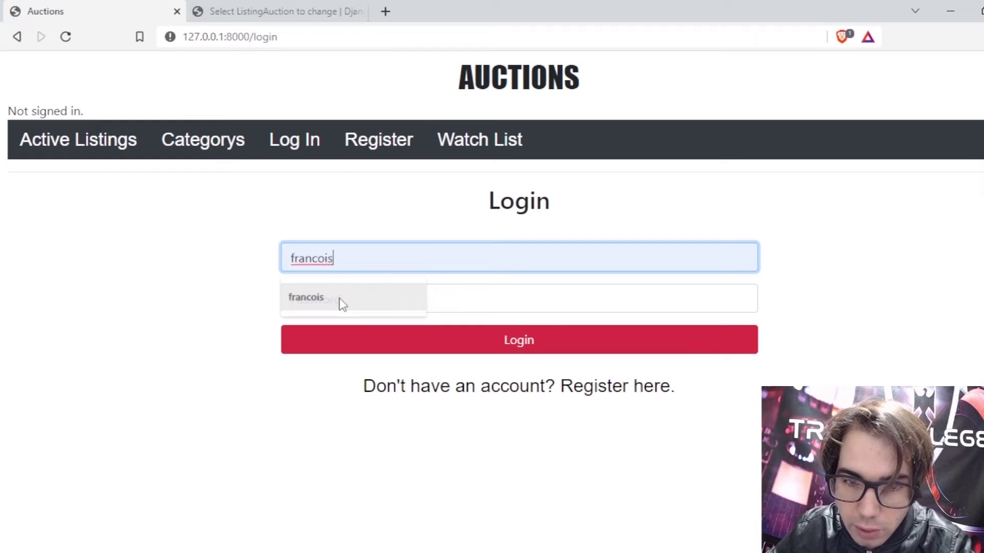
pyautogui.click(339, 299)
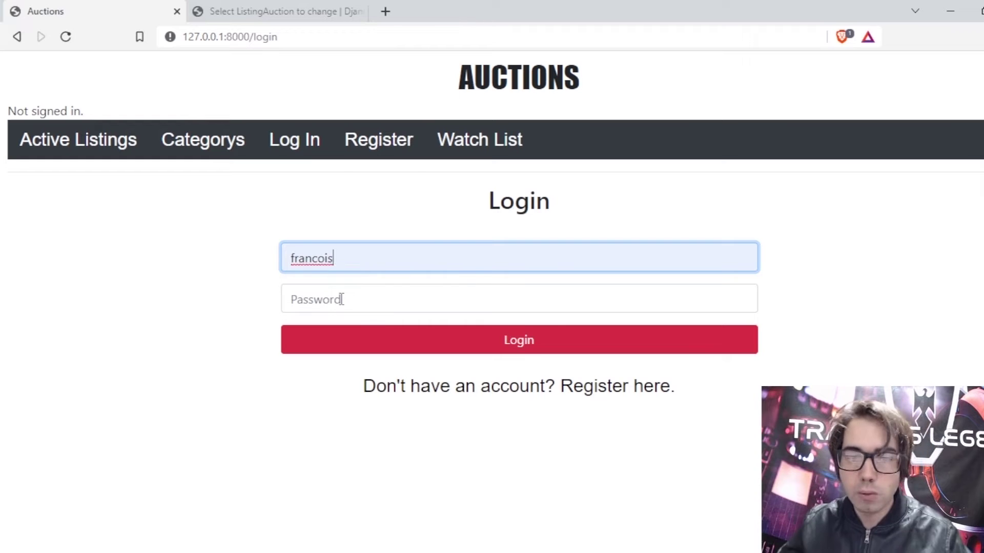
pyautogui.click(342, 299)
pyautogui.write('f')
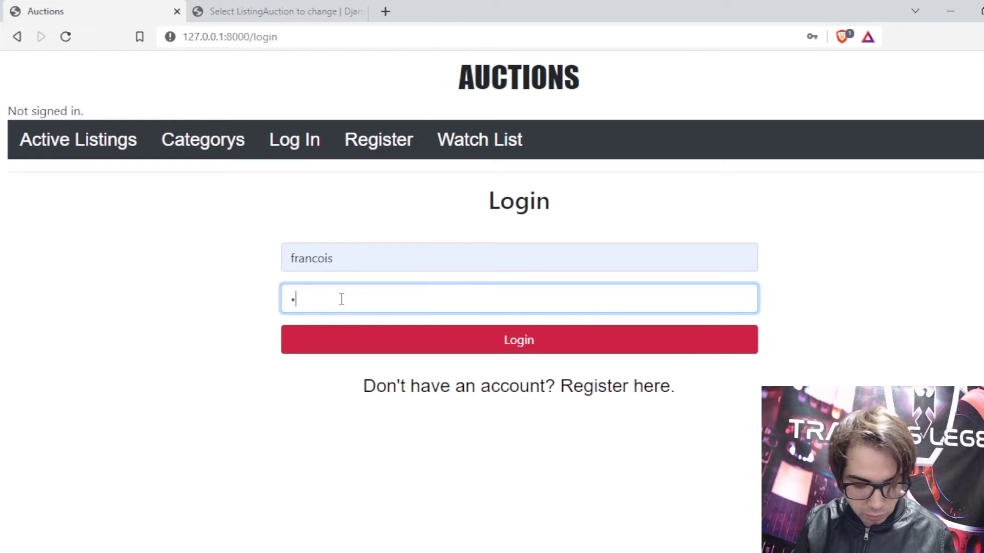
pyautogui.click(406, 336)
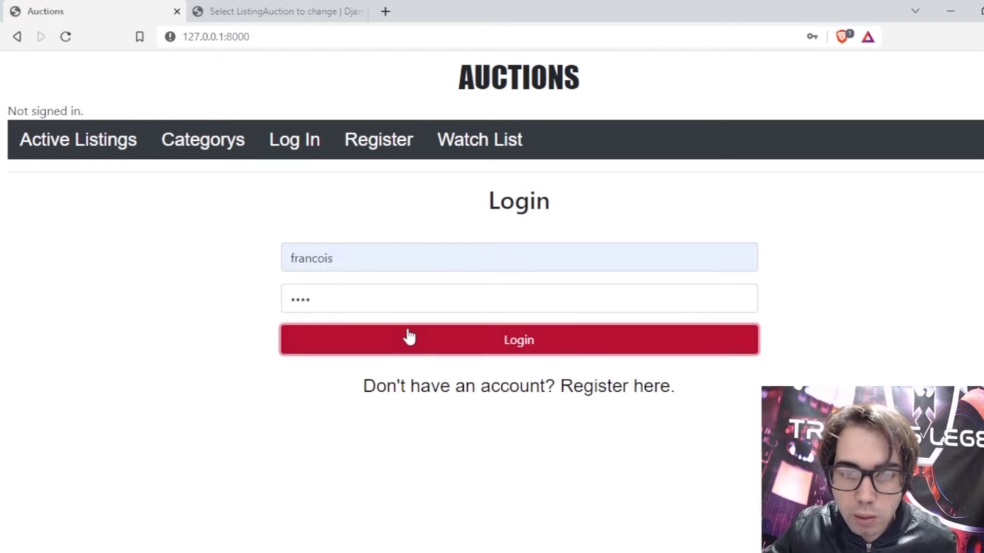
# Open the Mug listing's detail page from the active listings.
pyautogui.scroll(-6, 409, 337)
pyautogui.scroll(-4, 408, 337)
pyautogui.click(472, 275)
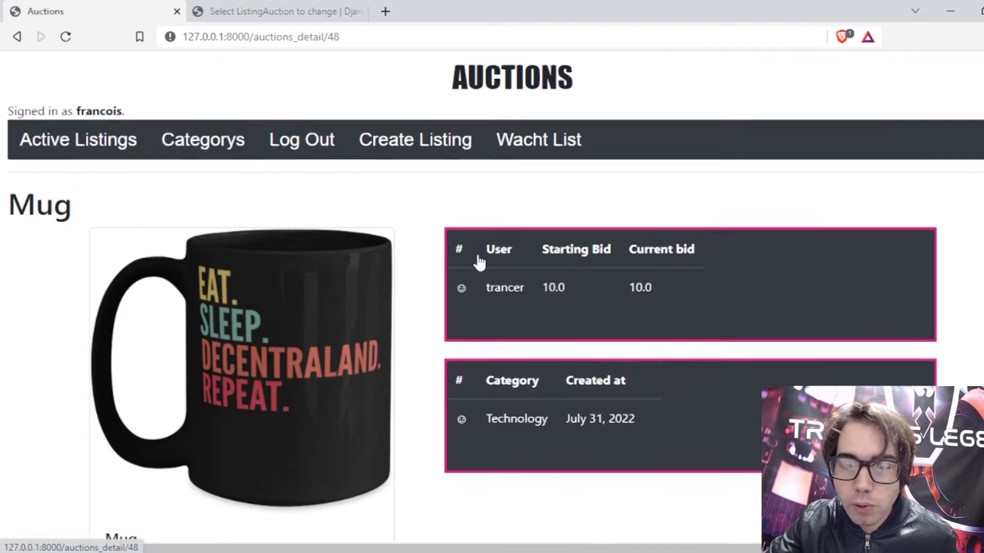
# Try to place an offer of 9 on the Mug listing and dismiss the alert.
pyautogui.scroll(-5, 547, 269)
pyautogui.click(757, 407)
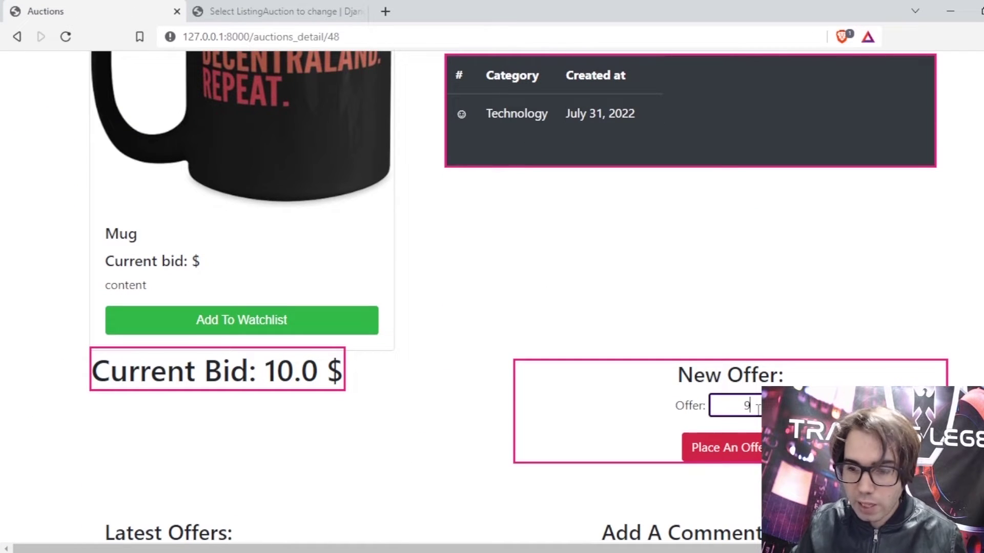
pyautogui.write('9')
pyautogui.click(721, 447)
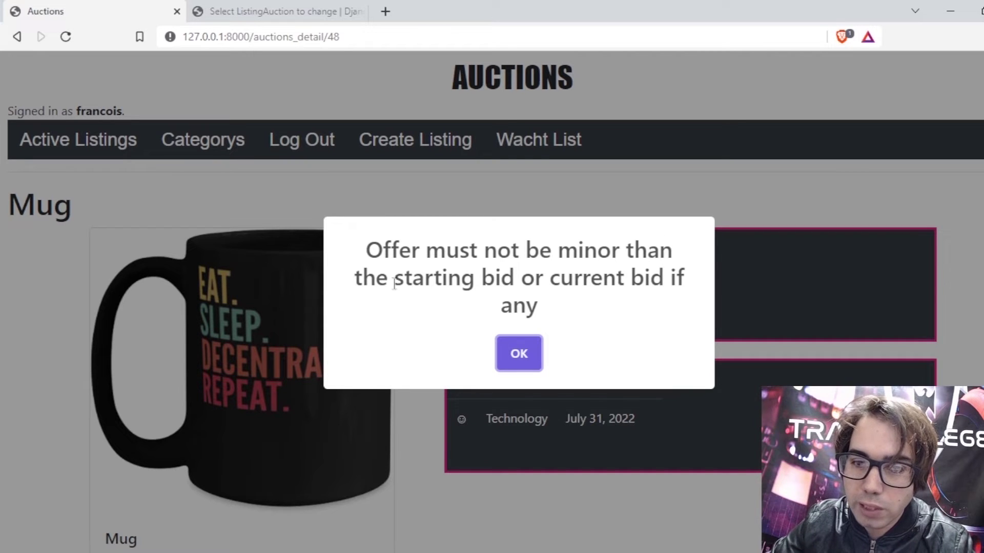
pyautogui.click(531, 342)
# Place a new offer of 11 on the Mug listing.
pyautogui.scroll(-6, 514, 367)
pyautogui.click(750, 328)
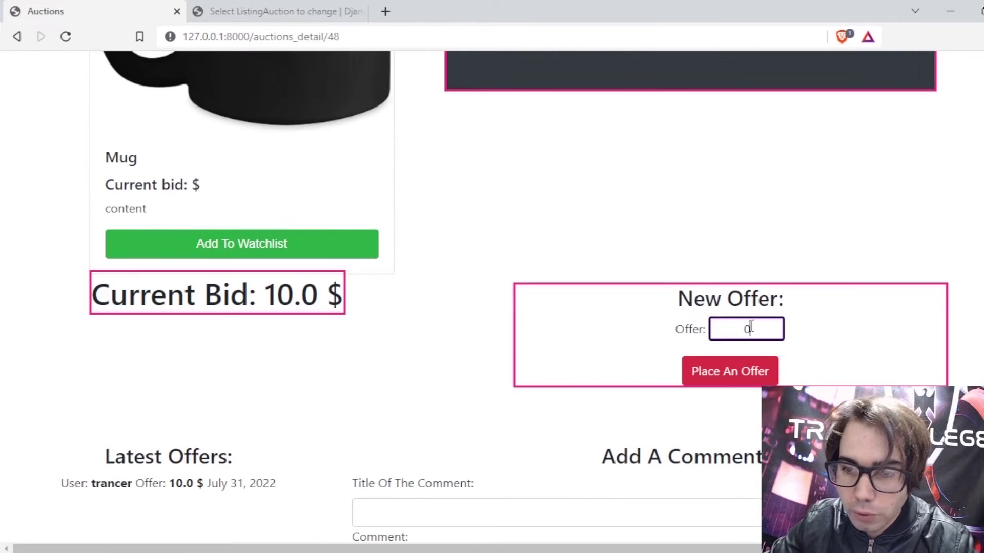
pyautogui.write('11')
pyautogui.click(707, 383)
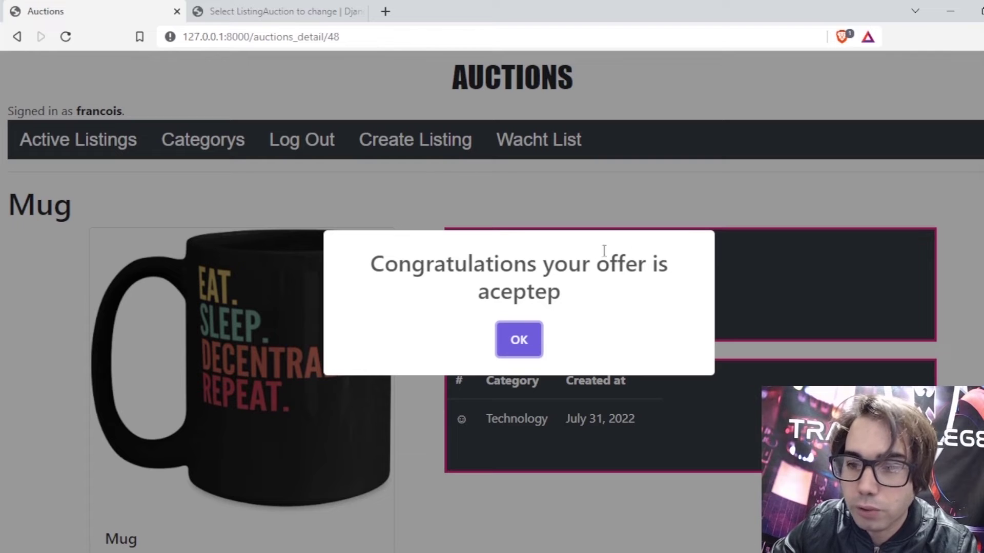
# Dismiss the accepted-offer message and review the Mug listing's current bid and latest offers.
pyautogui.click(538, 340)
pyautogui.scroll(-5, 537, 332)
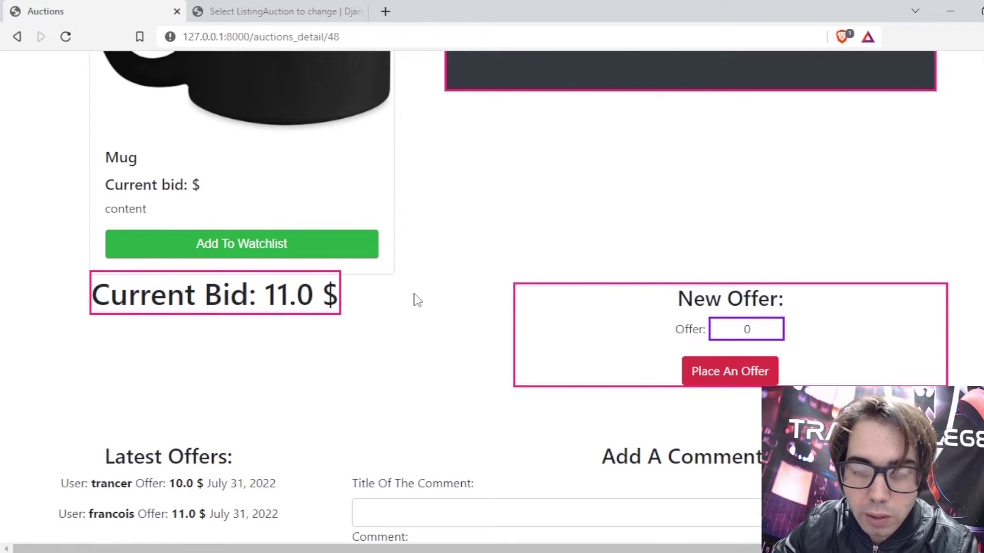
pyautogui.scroll(5, 415, 299)
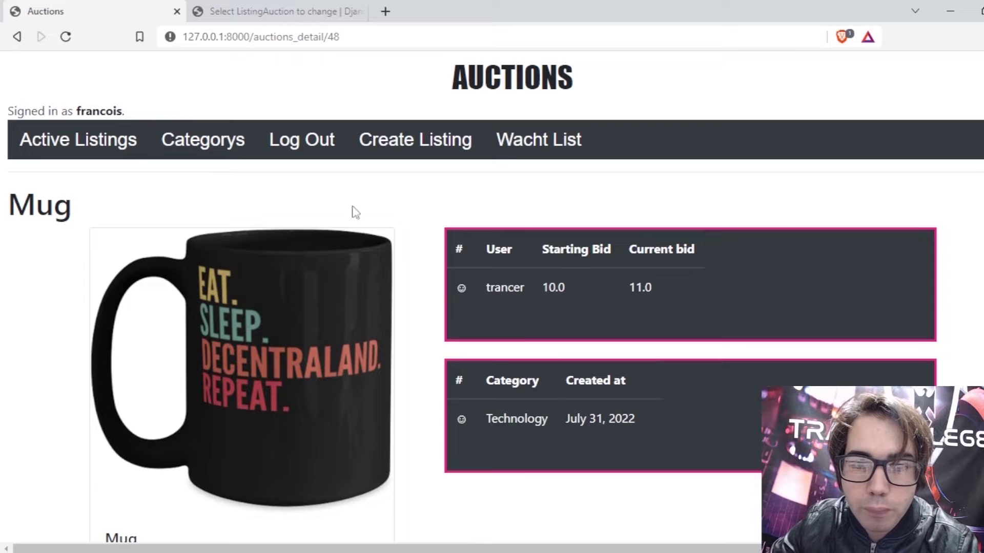
# Log out of the bidder's account and log in as the Mug listing's owner with the username and password.
pyautogui.click(315, 151)
pyautogui.scroll(-10, 384, 218)
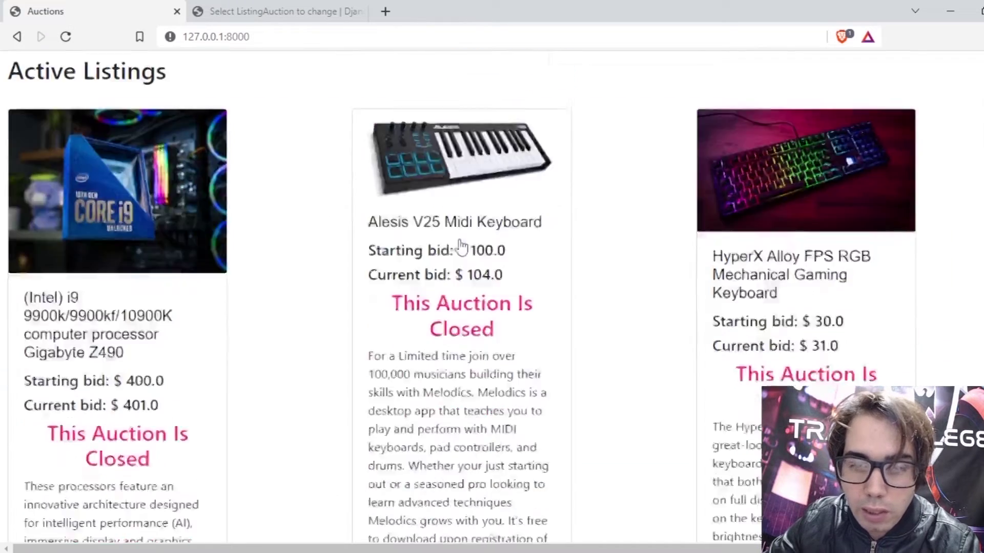
pyautogui.scroll(10, 464, 251)
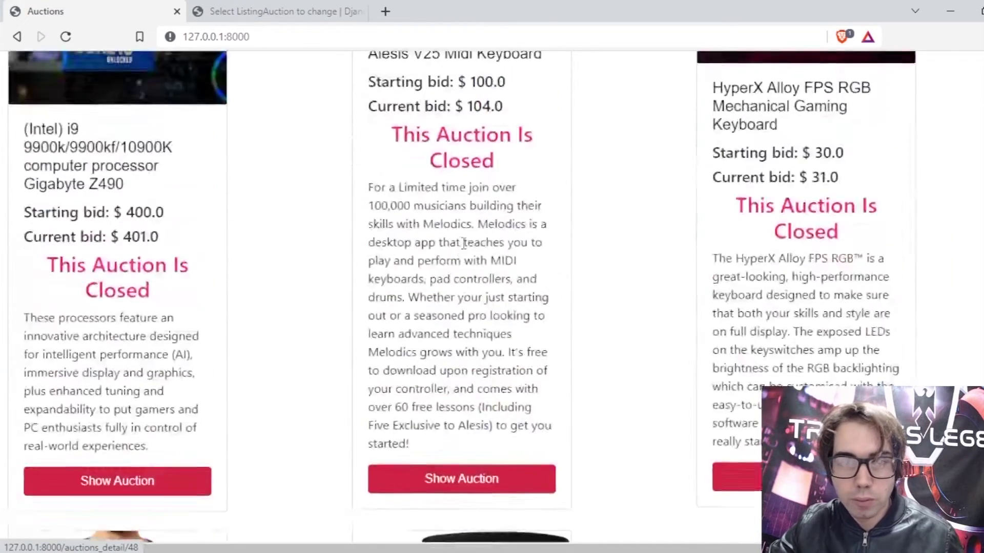
pyautogui.click(314, 150)
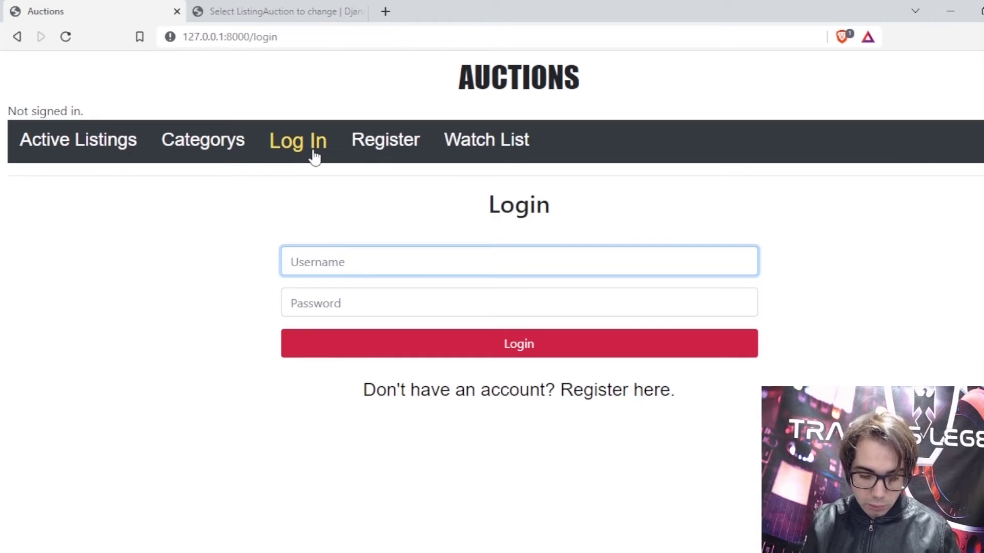
pyautogui.write('trancer')
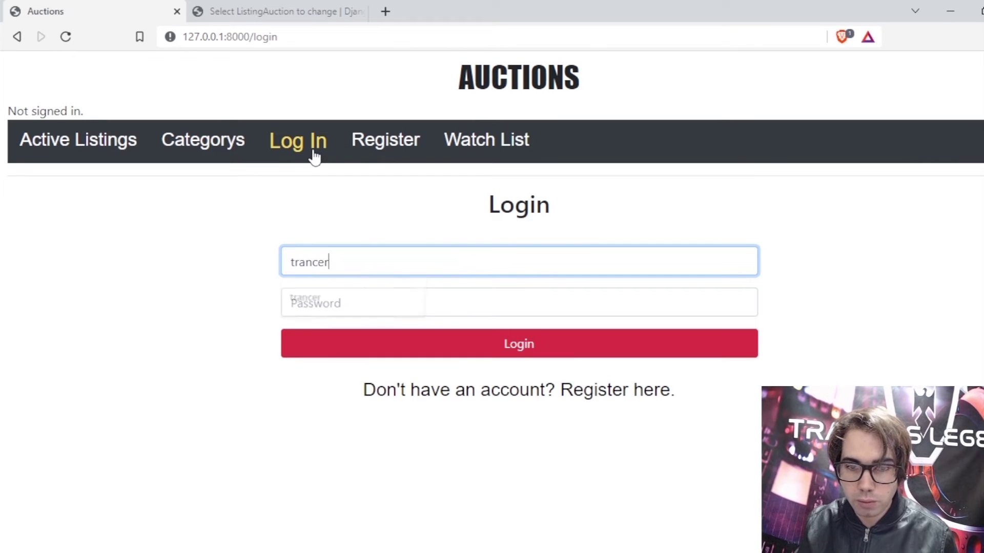
pyautogui.click(315, 298)
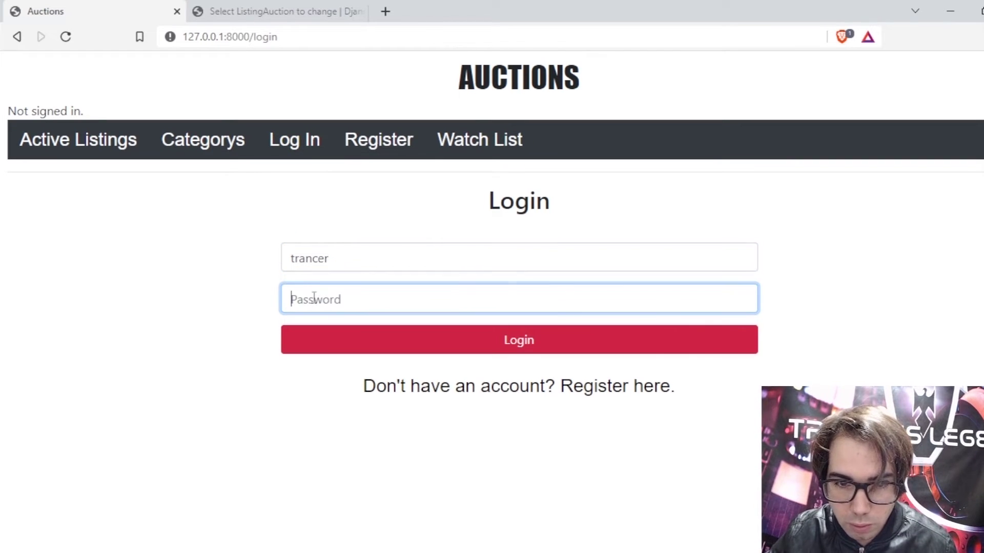
pyautogui.write('••')
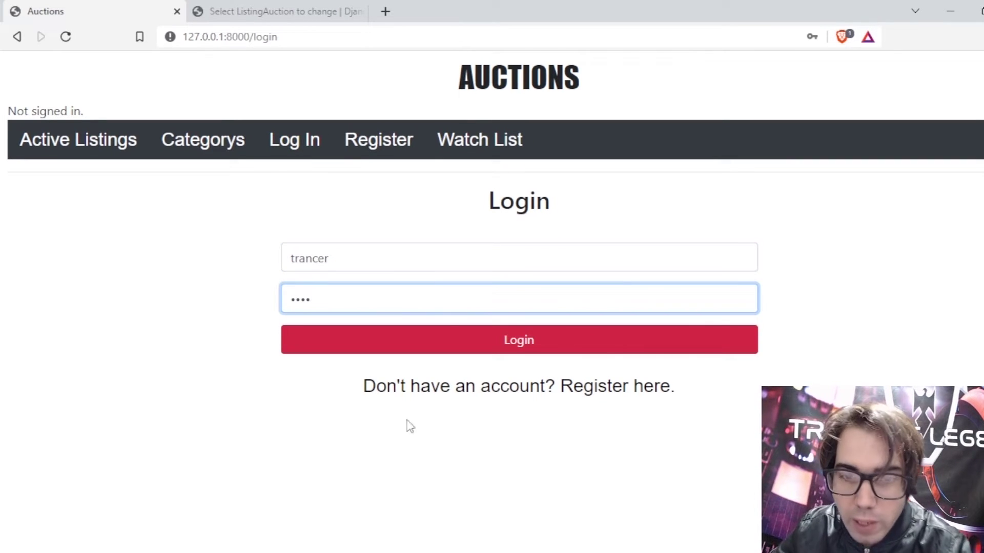
pyautogui.click(453, 354)
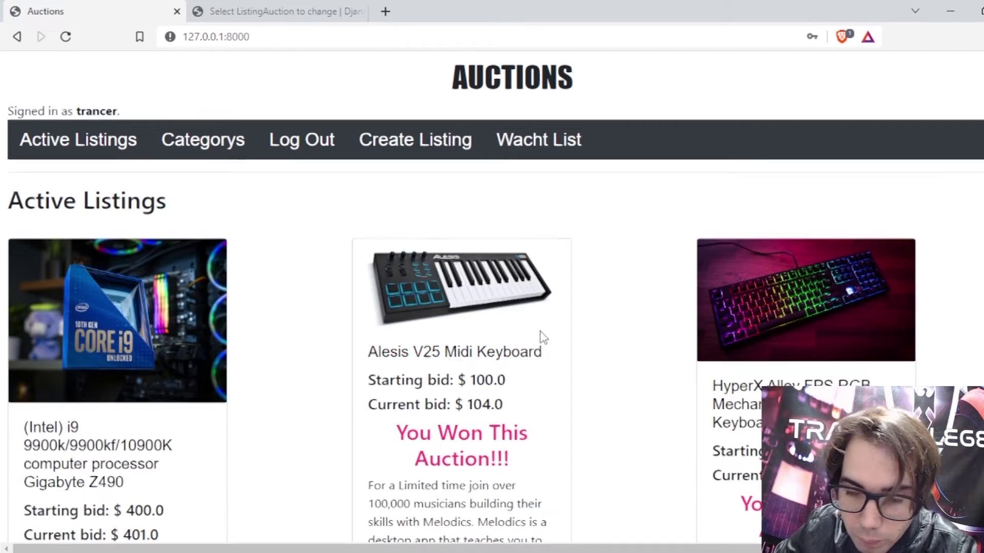
# Open the Mug listing's detail page, close its auction and dismiss the closing message.
pyautogui.scroll(-10, 540, 336)
pyautogui.scroll(-4, 542, 336)
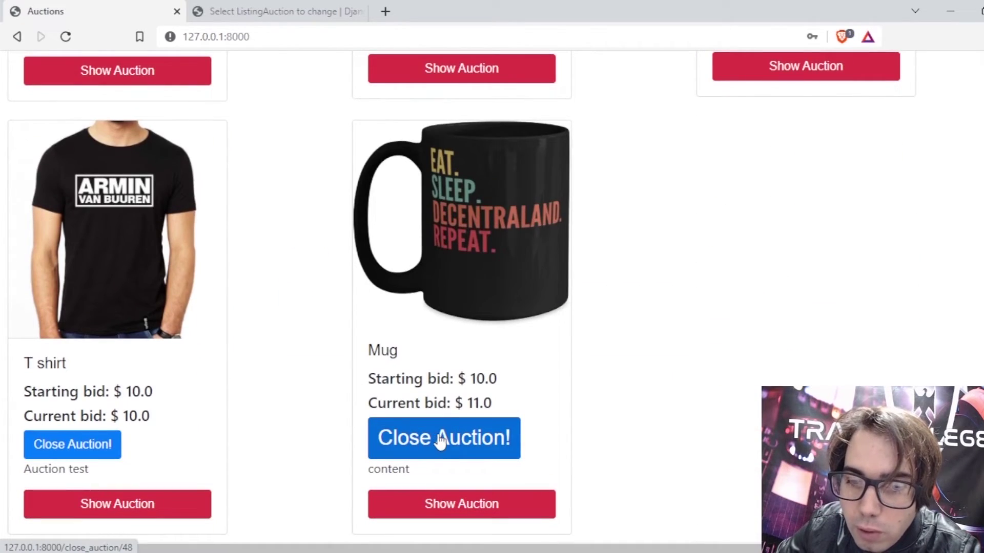
pyautogui.click(444, 255)
pyautogui.scroll(-6, 432, 291)
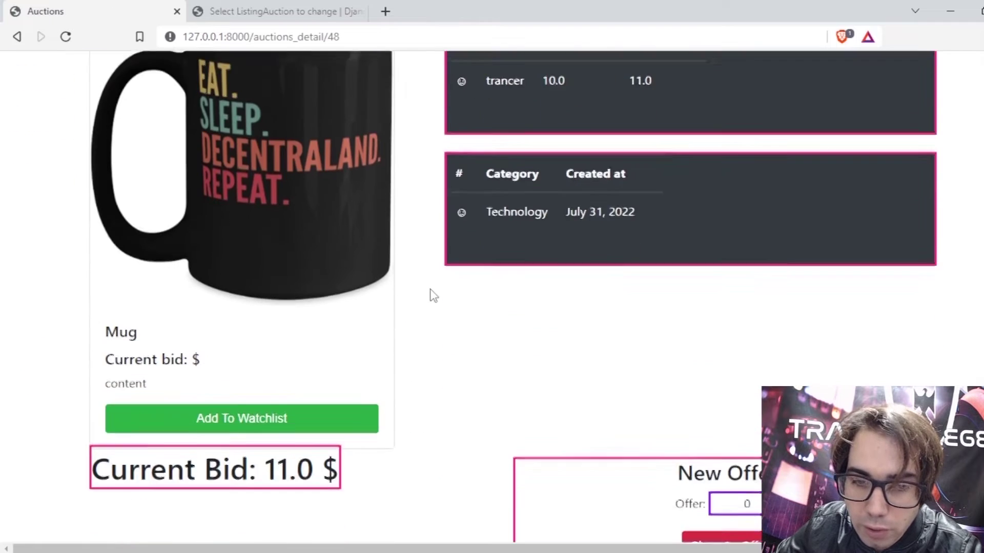
pyautogui.scroll(-3, 173, 484)
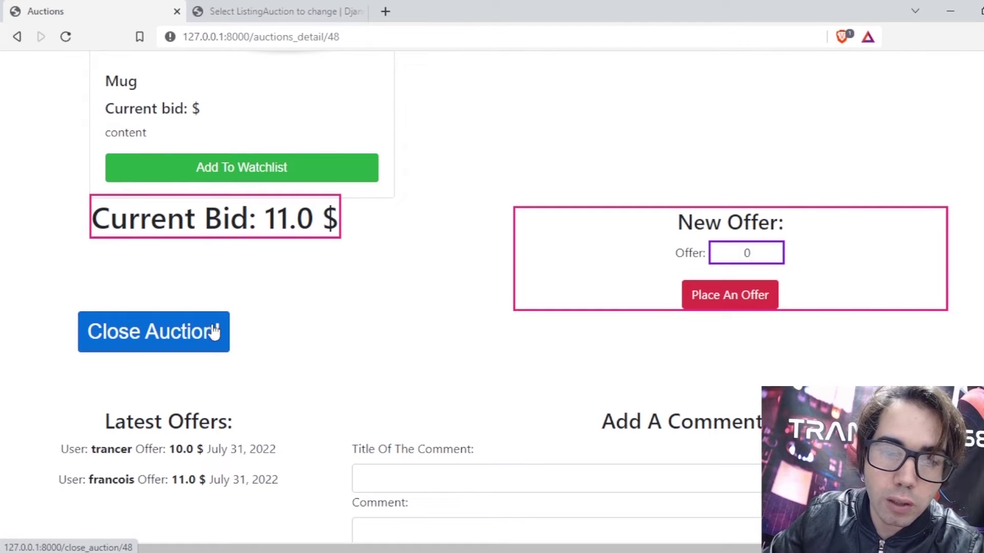
pyautogui.click(188, 338)
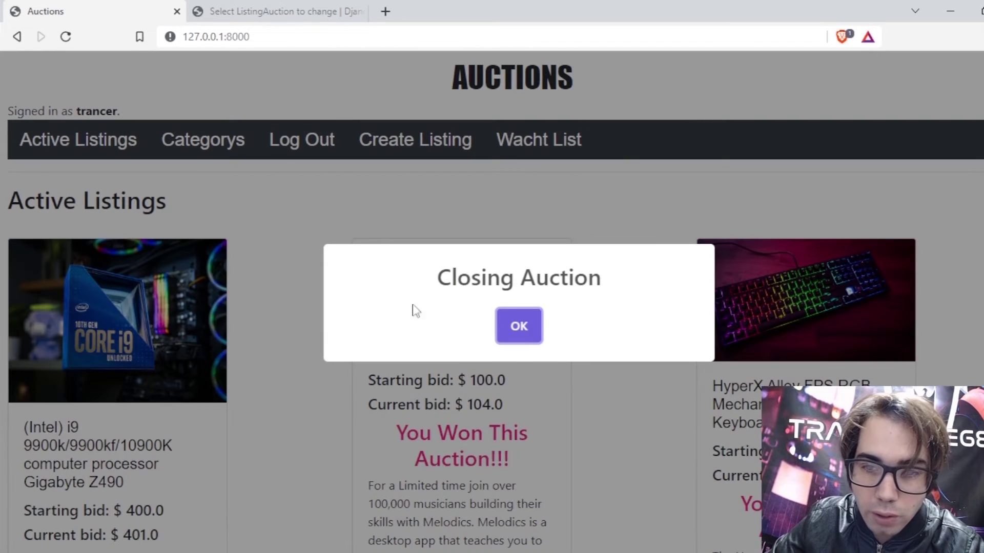
pyautogui.click(505, 331)
# Reopen the Mug listing from the active listings and examine its closed auction page.
pyautogui.scroll(-14, 505, 330)
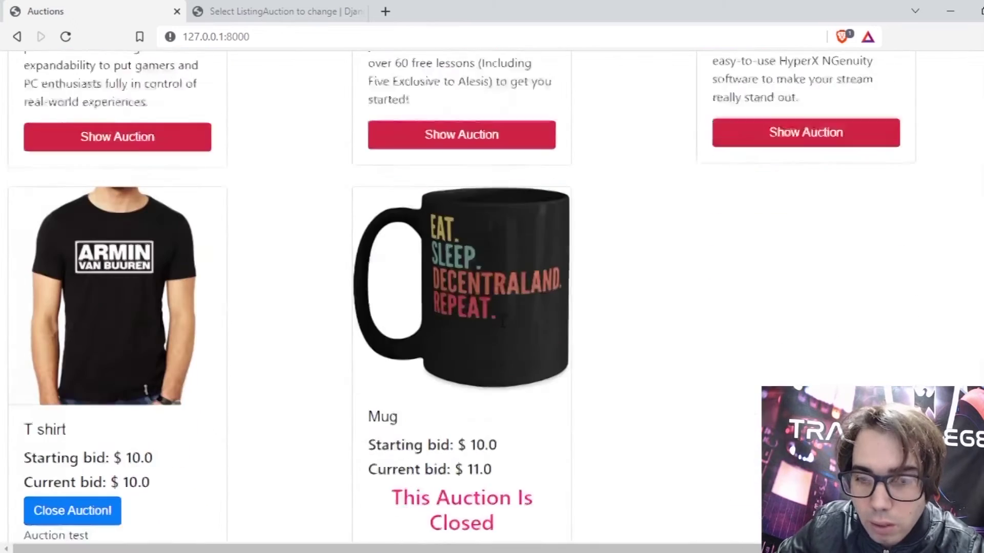
pyautogui.click(468, 285)
pyautogui.scroll(-6, 483, 318)
pyautogui.scroll(1, 353, 245)
pyautogui.scroll(5, 353, 245)
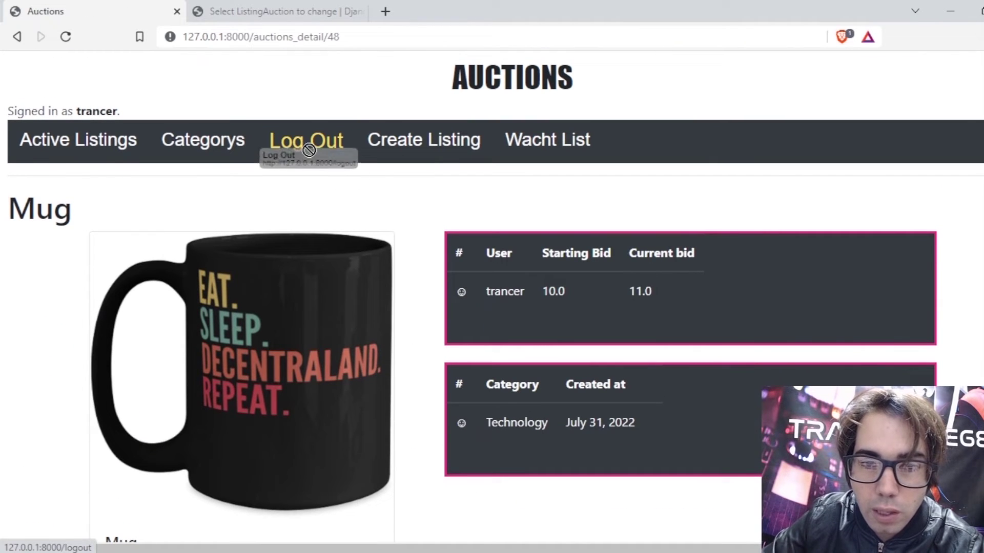
# Log out of the owner's account and log back in as the bidder with the username and password.
pyautogui.click(306, 152)
pyautogui.click(307, 152)
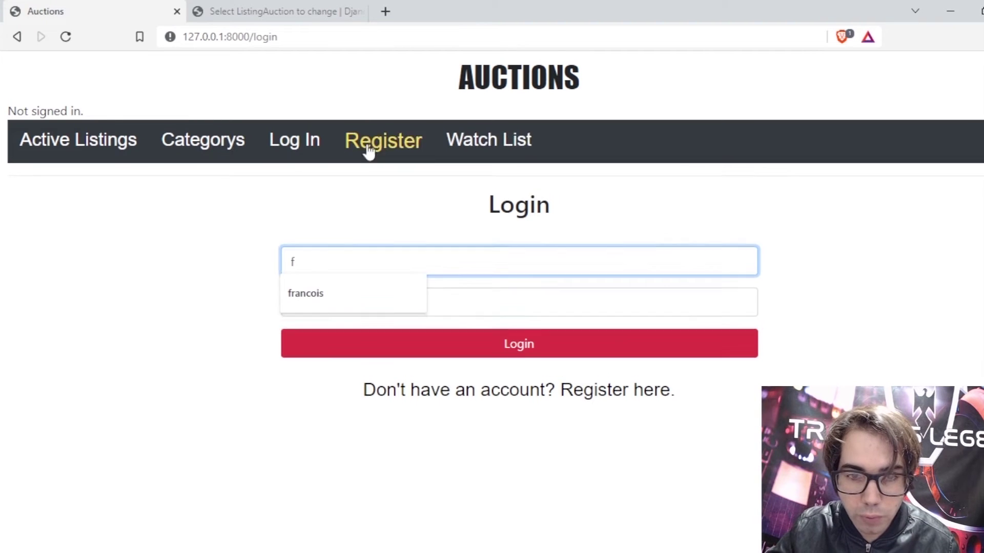
pyautogui.click(318, 297)
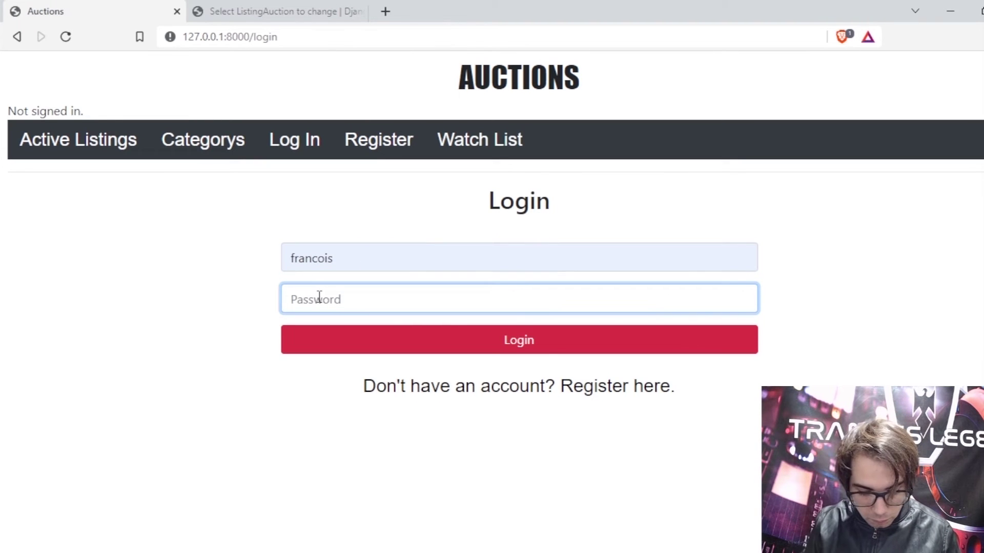
pyautogui.write('••')
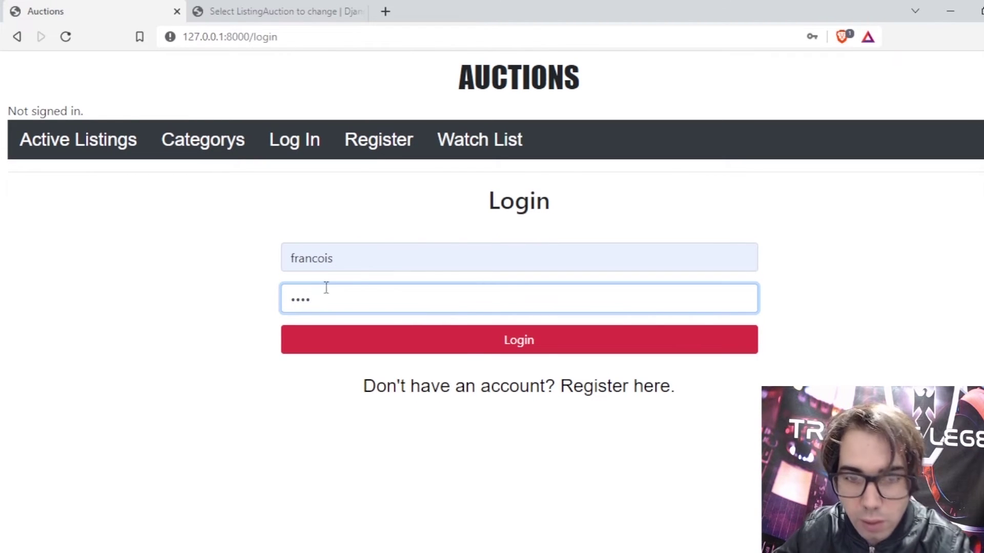
pyautogui.write('••')
pyautogui.click(461, 340)
# Open the Mug listing as the bidder and check the auction's outcome, latest offers and comments area.
pyautogui.scroll(-7, 463, 340)
pyautogui.scroll(-5, 468, 338)
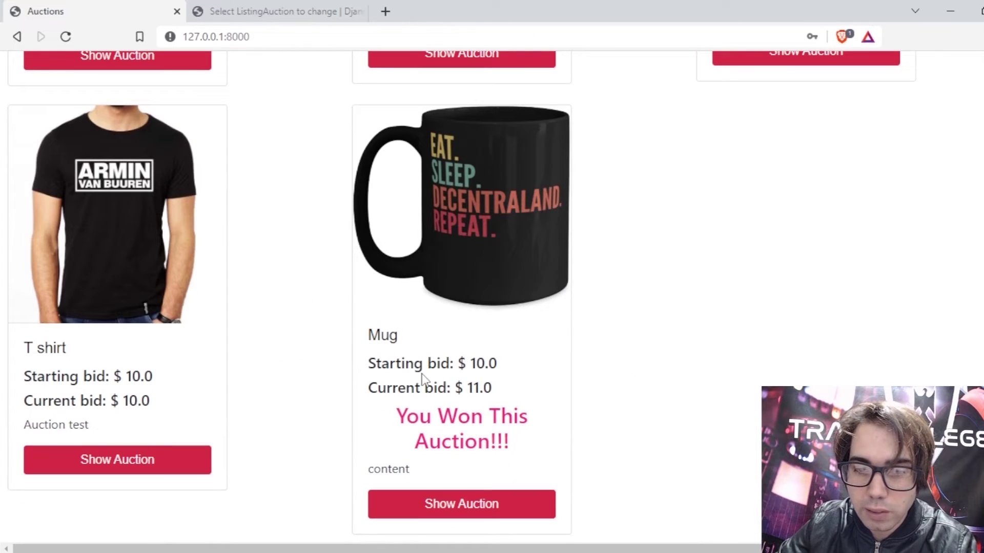
pyautogui.click(450, 256)
pyautogui.scroll(-7, 450, 260)
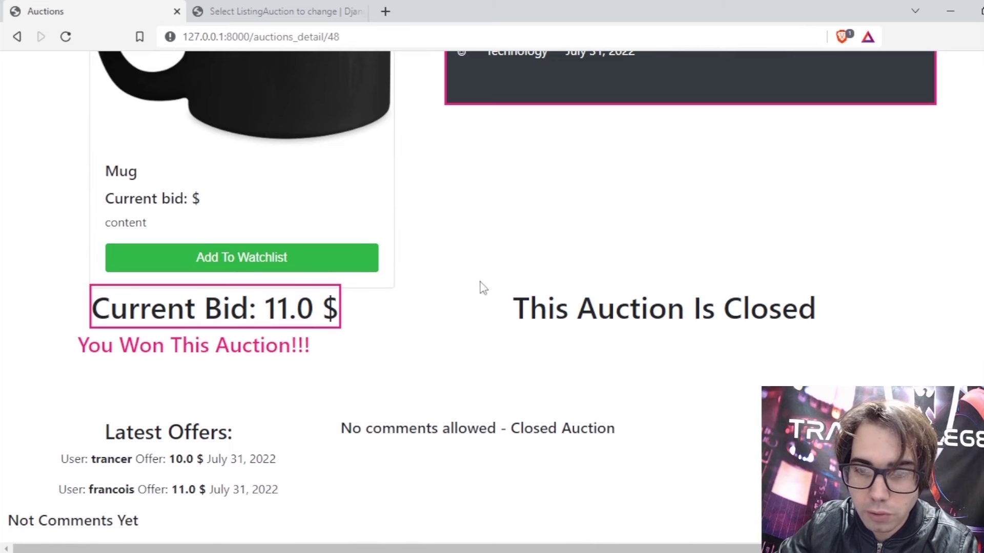
pyautogui.scroll(7, 861, 300)
# Return to the active listings and open the T shirt listing's detail page.
pyautogui.click(117, 146)
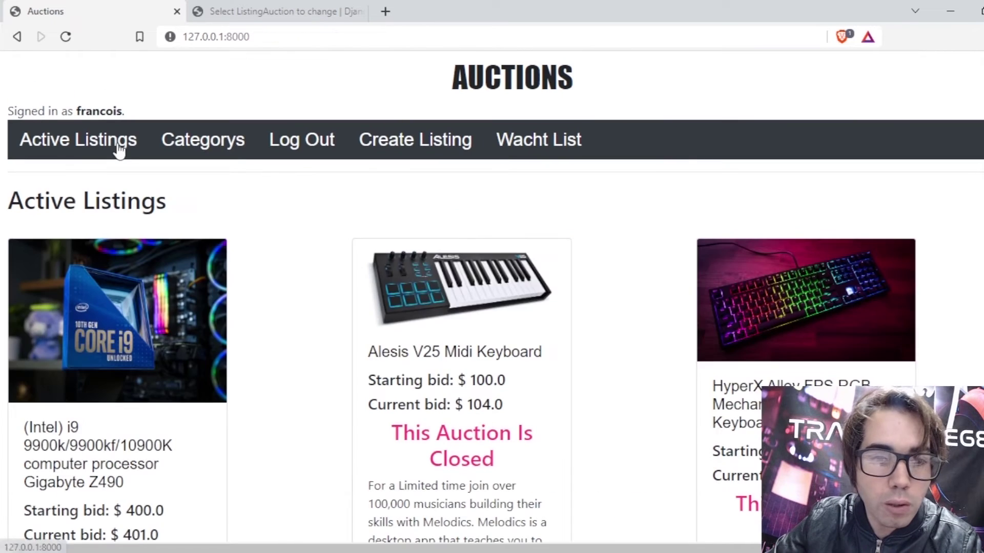
pyautogui.scroll(-3, 496, 277)
pyautogui.scroll(-5, 496, 276)
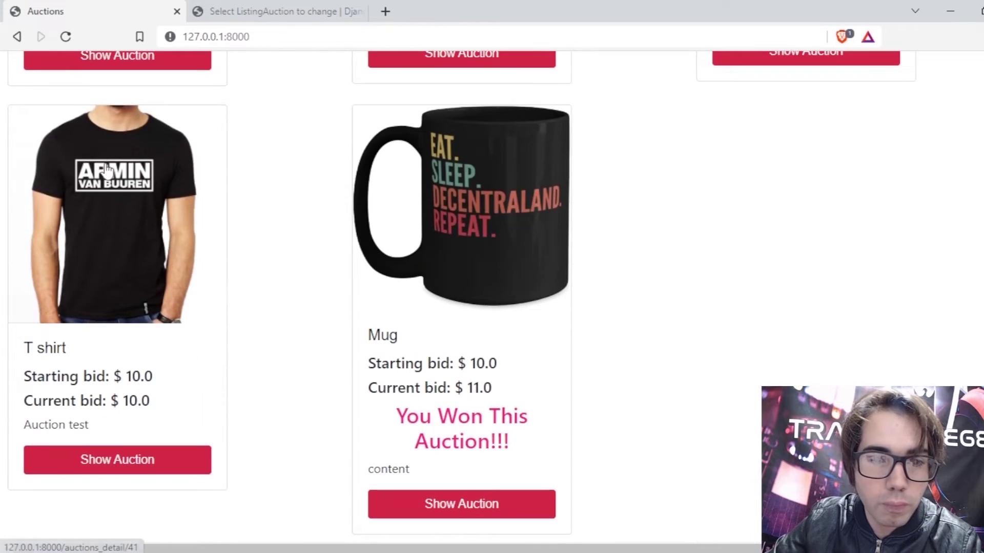
pyautogui.click(108, 171)
# Add a comment titled "title" with the text "this is a comment" to the T shirt listing and view it in the comments.
pyautogui.scroll(-12, 707, 287)
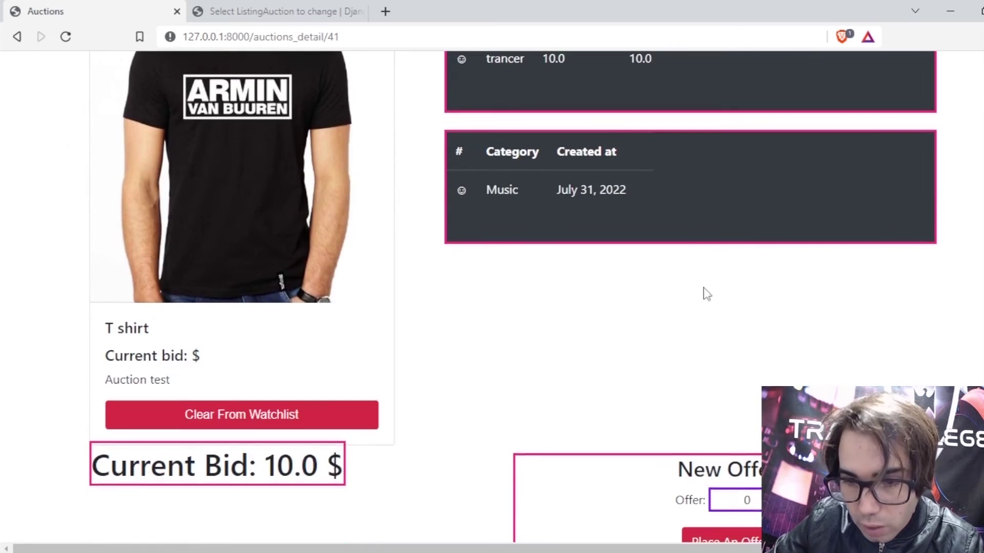
pyautogui.click(524, 149)
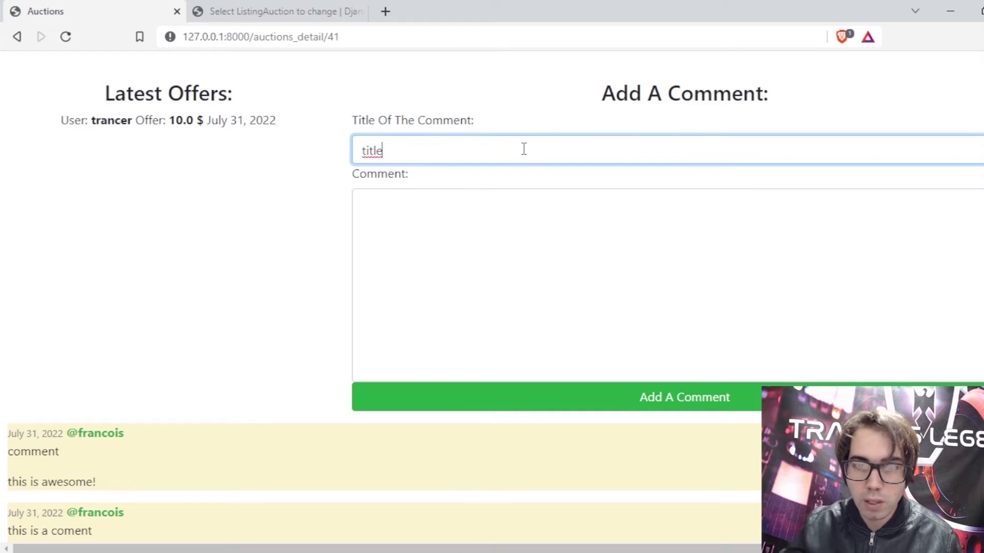
pyautogui.click(436, 210)
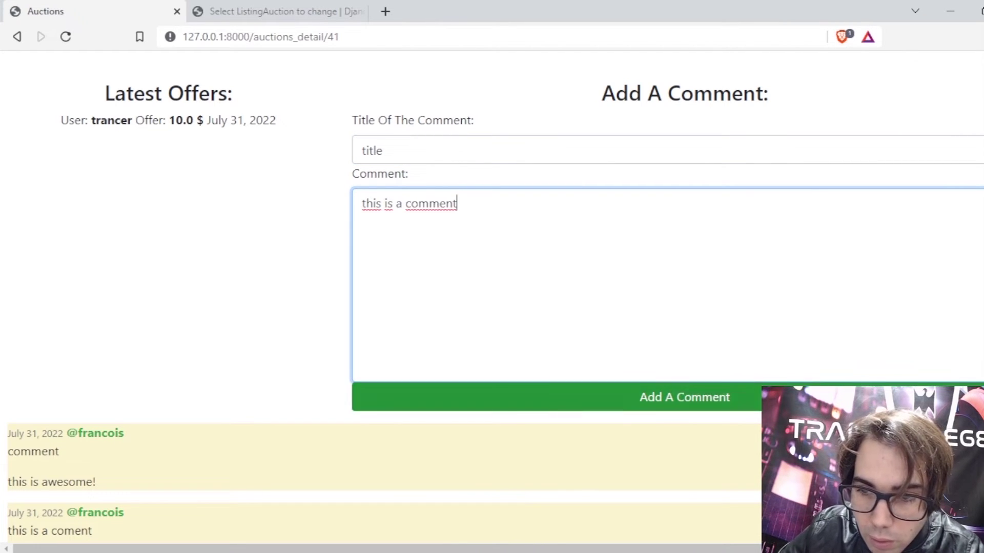
pyautogui.click(492, 397)
pyautogui.scroll(-8, 491, 308)
pyautogui.scroll(-12, 365, 474)
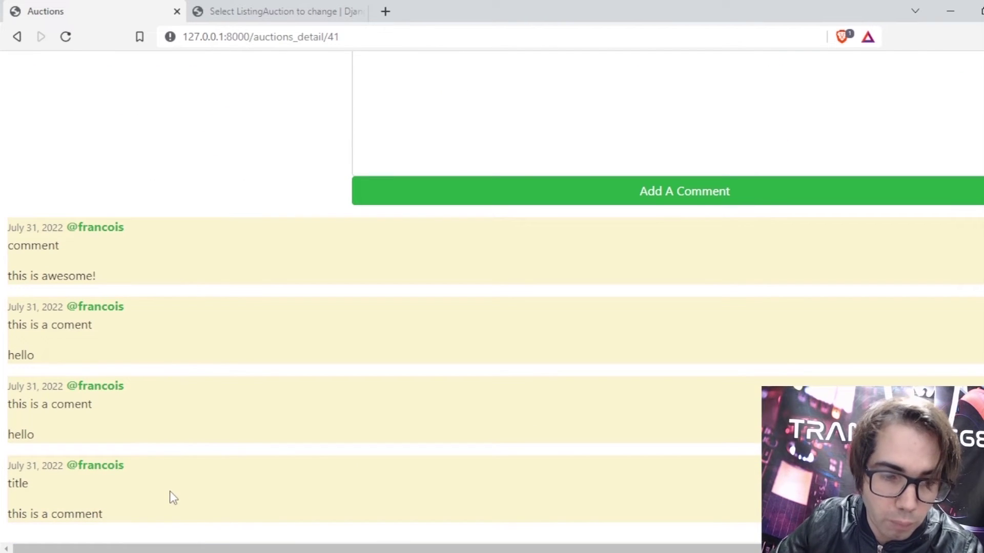
# View the account's watchlist and browse through all the active listings.
pyautogui.scroll(10, 191, 131)
pyautogui.scroll(6, 199, 138)
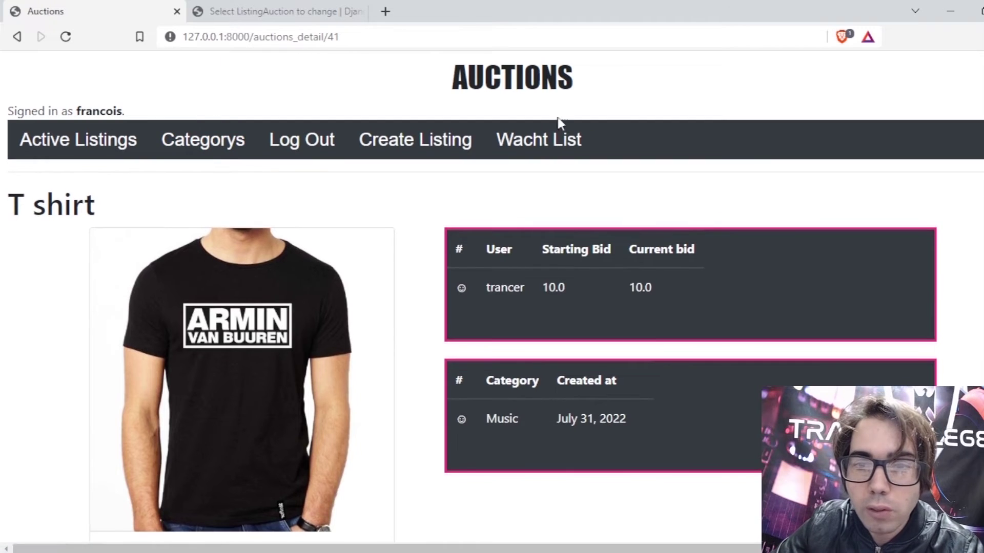
pyautogui.click(555, 139)
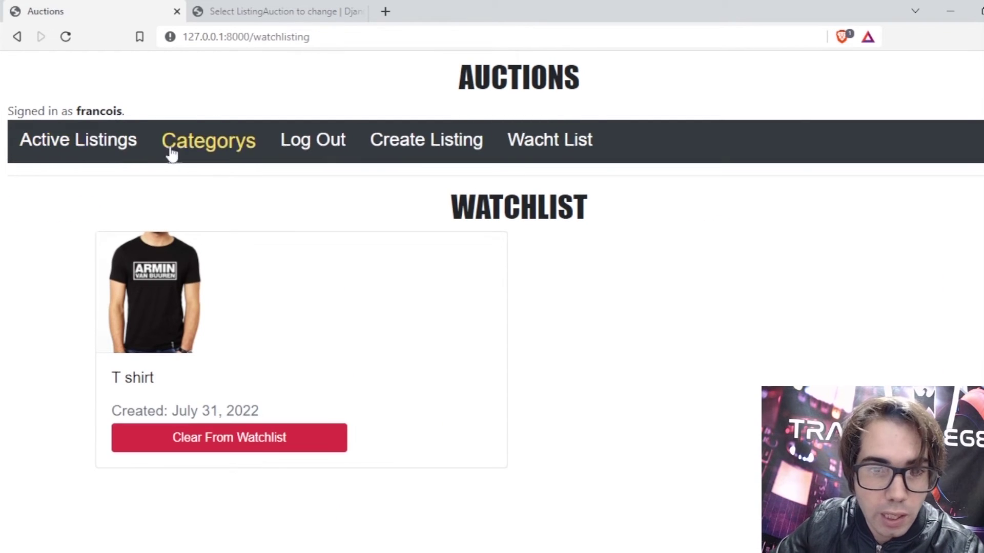
pyautogui.click(123, 145)
pyautogui.scroll(-6, 474, 275)
pyautogui.scroll(-5, 474, 275)
pyautogui.scroll(10, 281, 207)
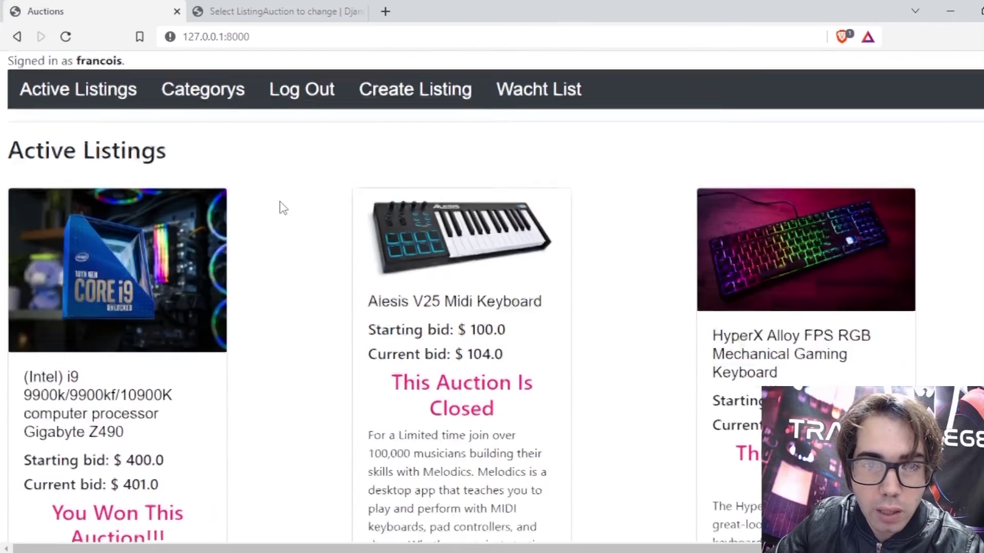
# Open the T shirt listing from the watchlist, look over its detail page and go back to the active listings.
pyautogui.click(553, 102)
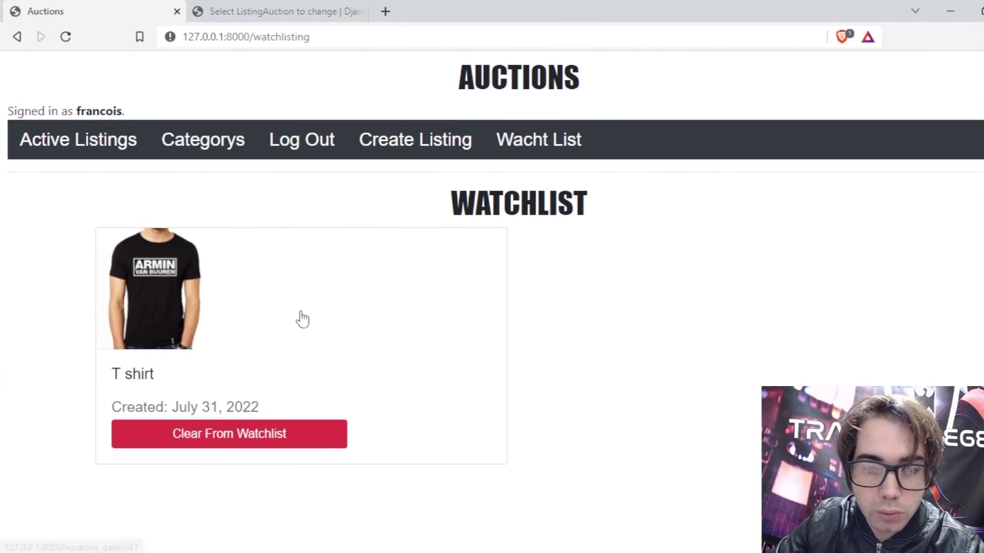
pyautogui.click(277, 316)
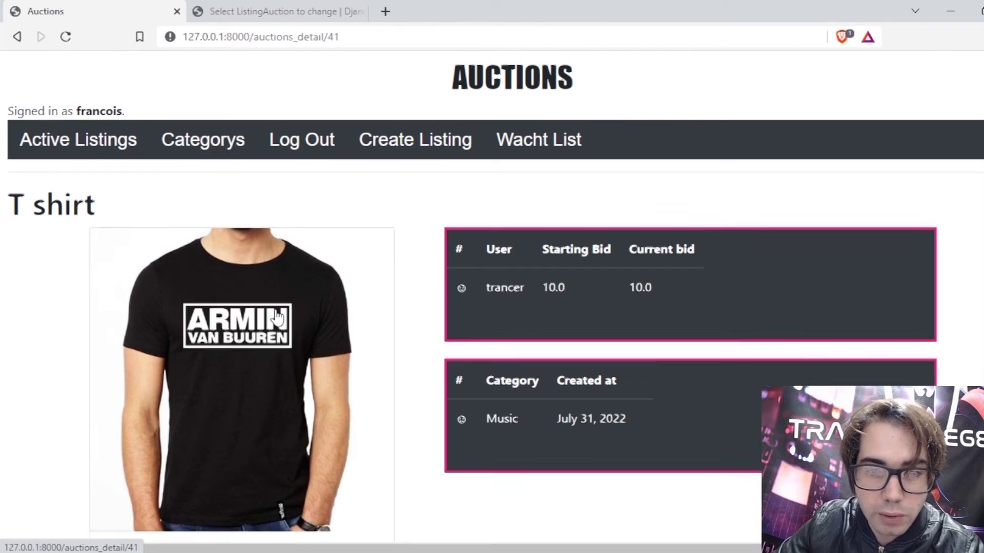
pyautogui.scroll(-12, 277, 306)
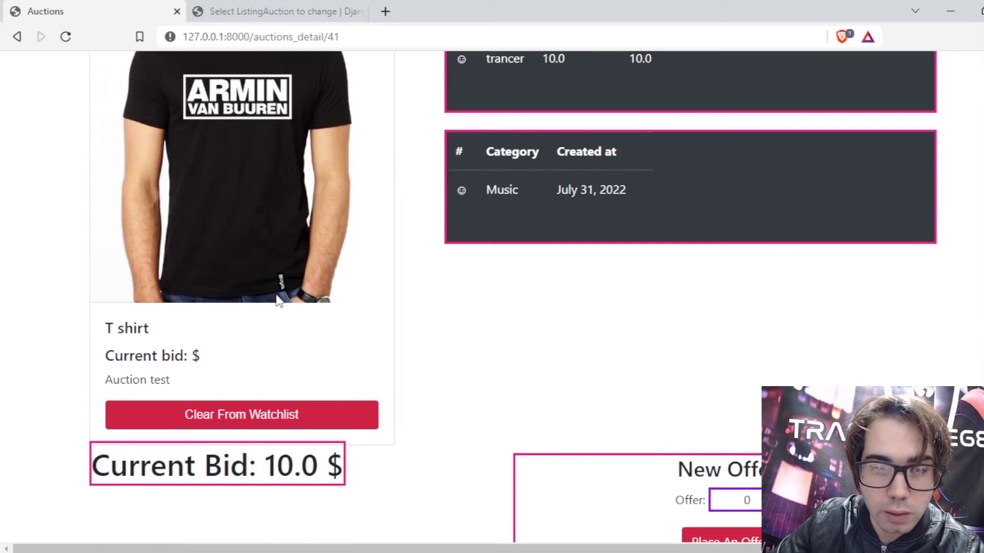
pyautogui.scroll(10, 497, 313)
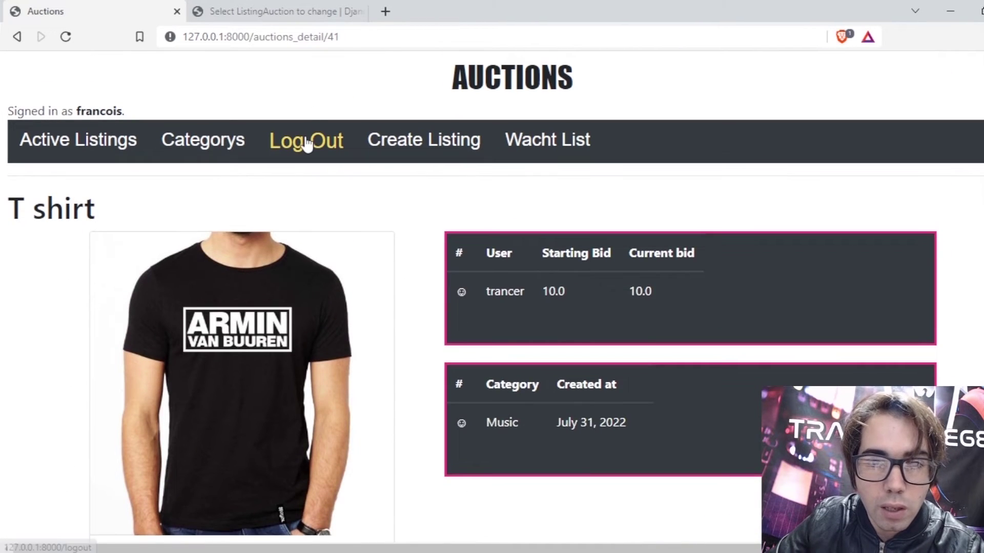
pyautogui.click(16, 37)
pyautogui.scroll(10, 386, 323)
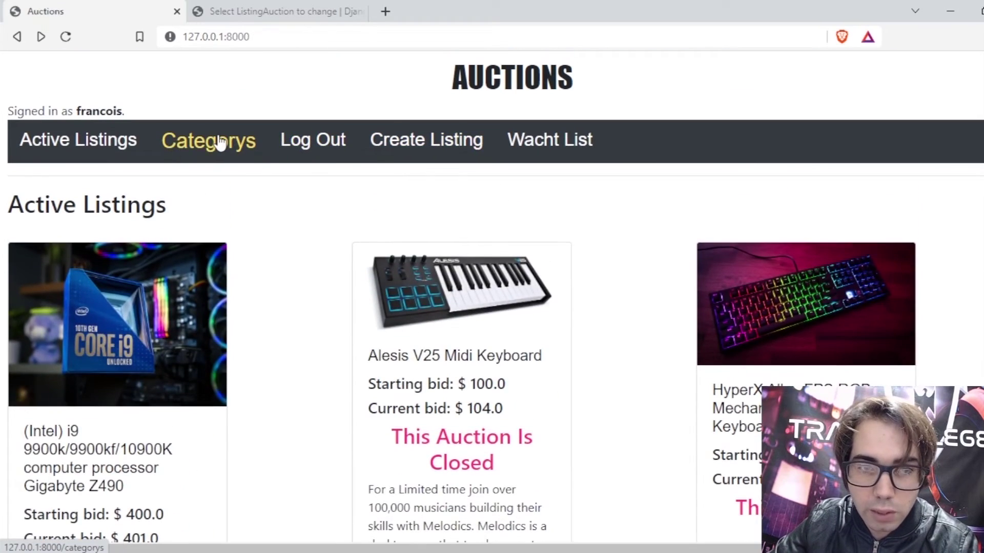
# Look through the listings in the Technology category and return to the category list.
pyautogui.click(220, 143)
pyautogui.click(74, 213)
pyautogui.scroll(-3, 760, 265)
pyautogui.scroll(3, 364, 91)
pyautogui.click(17, 37)
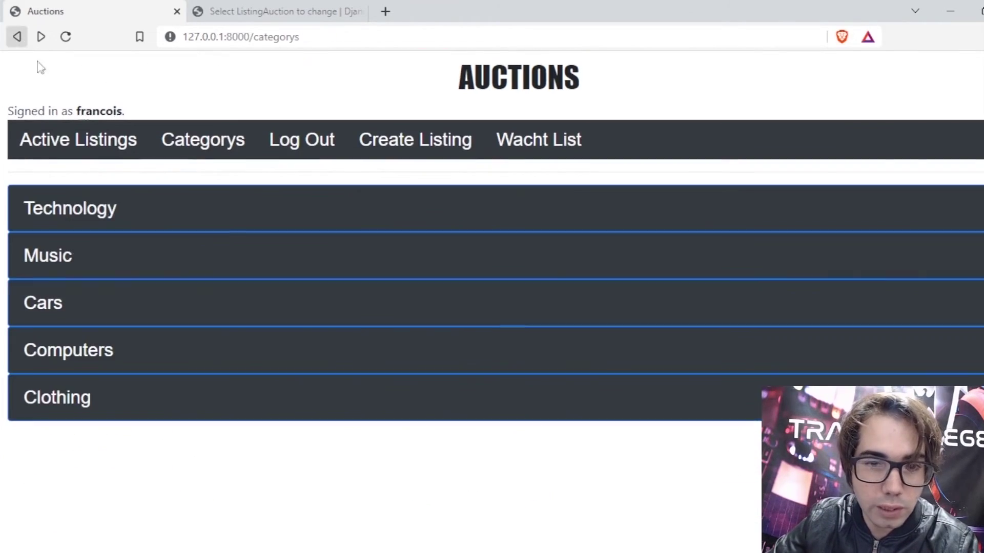
# Look through the listings in the Music category, go back to the category list and open the Computers category.
pyautogui.click(32, 254)
pyautogui.scroll(-1, 435, 251)
pyautogui.scroll(-1, 430, 229)
pyautogui.scroll(2, 665, 222)
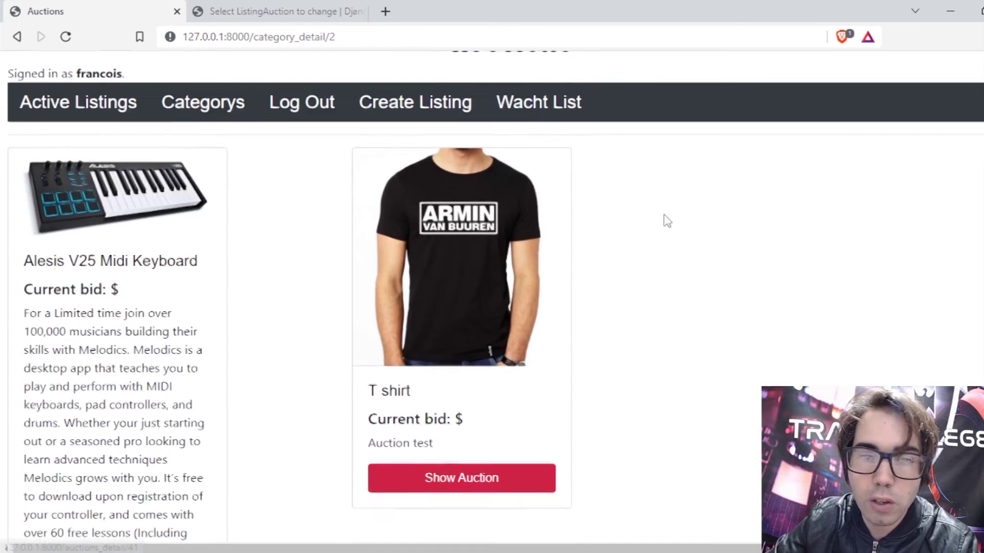
pyautogui.click(17, 36)
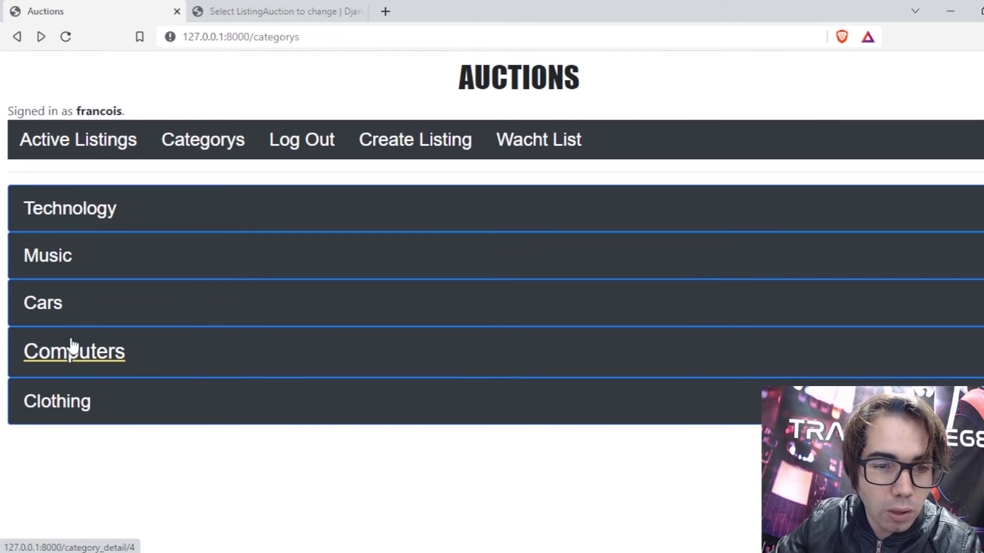
pyautogui.click(72, 348)
# Log out of the current account and log in with the other account's username and password.
pyautogui.click(305, 142)
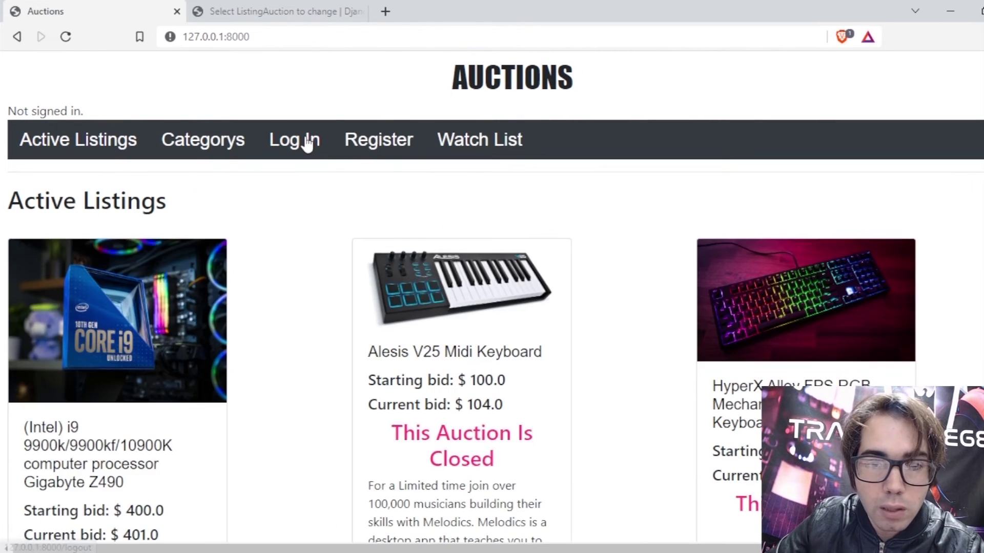
pyautogui.click(276, 134)
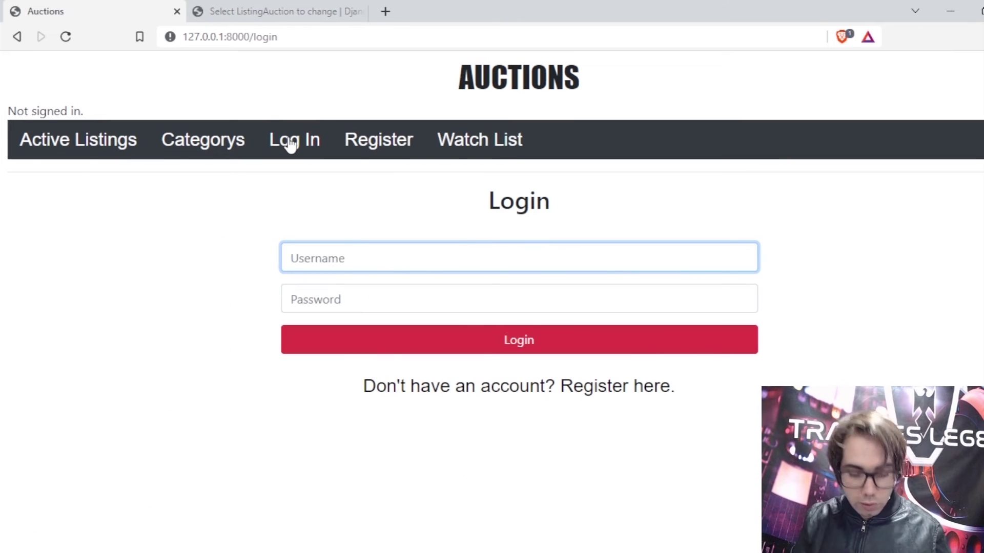
pyautogui.write('trancer')
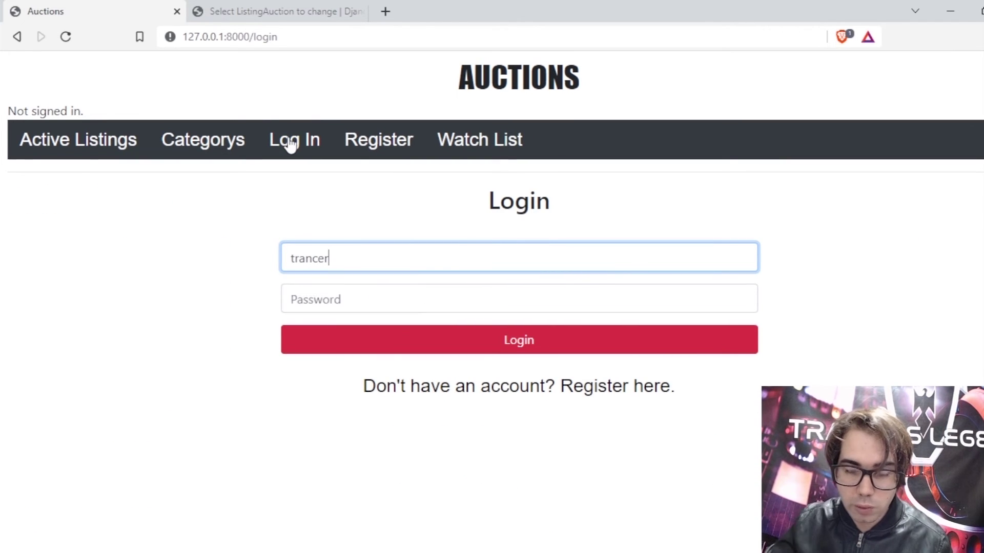
pyautogui.click(359, 301)
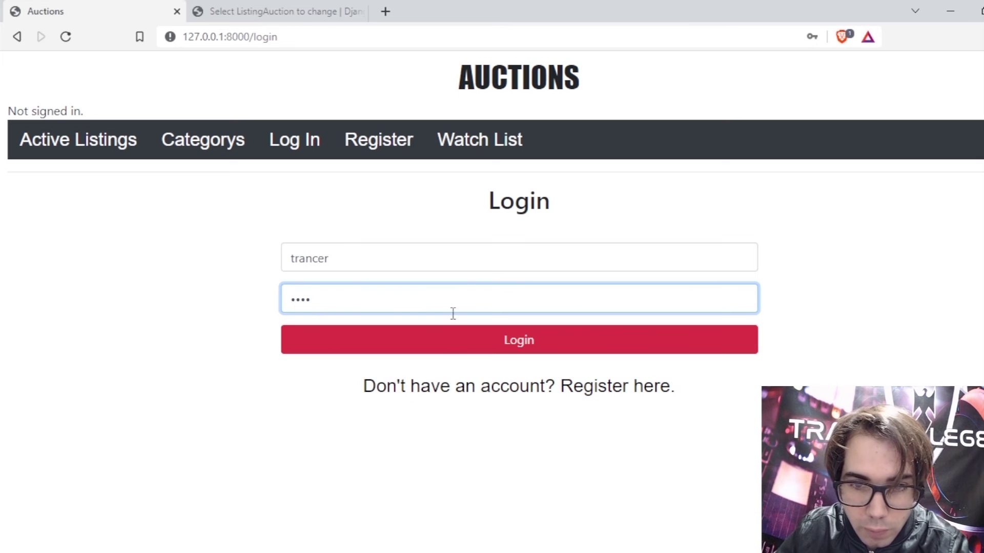
pyautogui.click(453, 341)
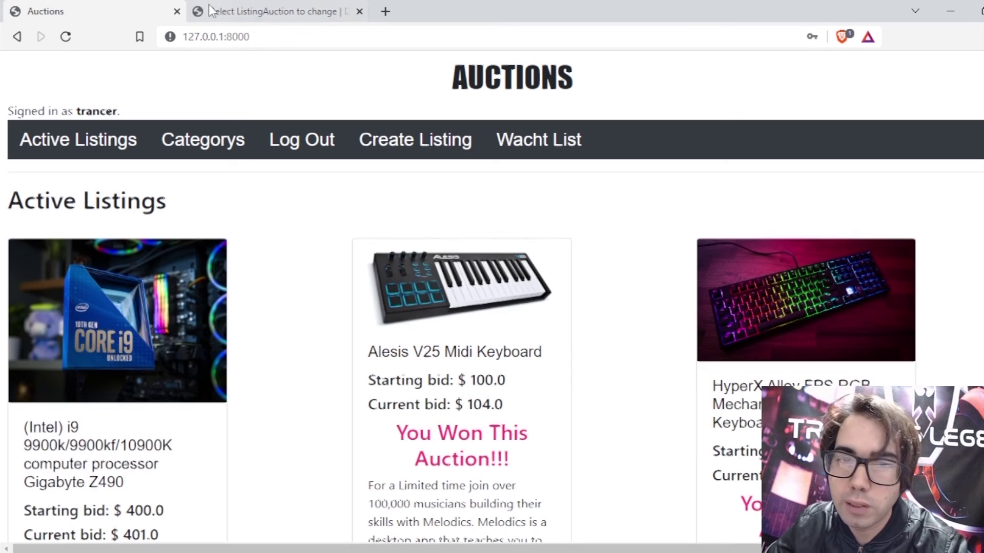
# Refresh the auction listings in the Django administration, view the stored comments and return to the Auctions site.
pyautogui.click(241, 6)
pyautogui.click(63, 41)
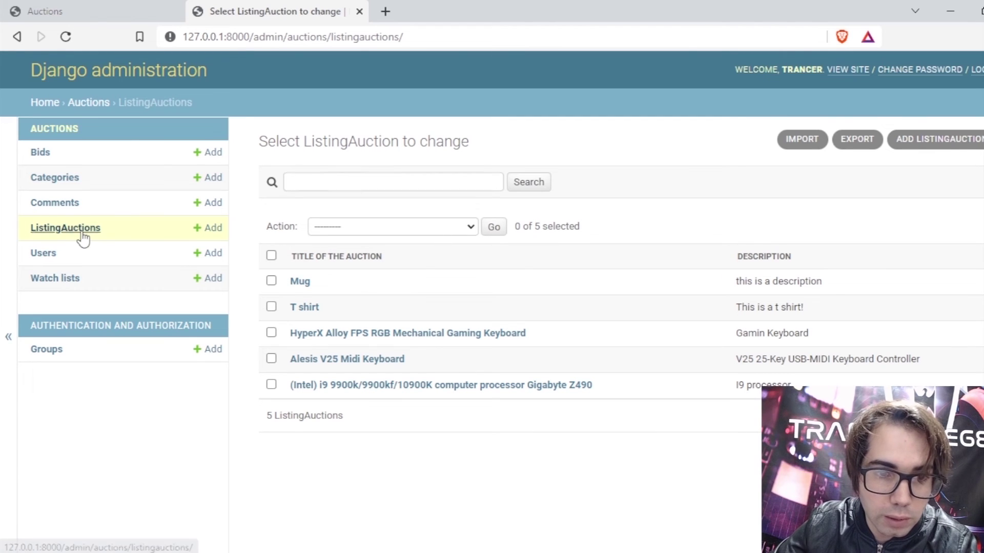
pyautogui.click(75, 207)
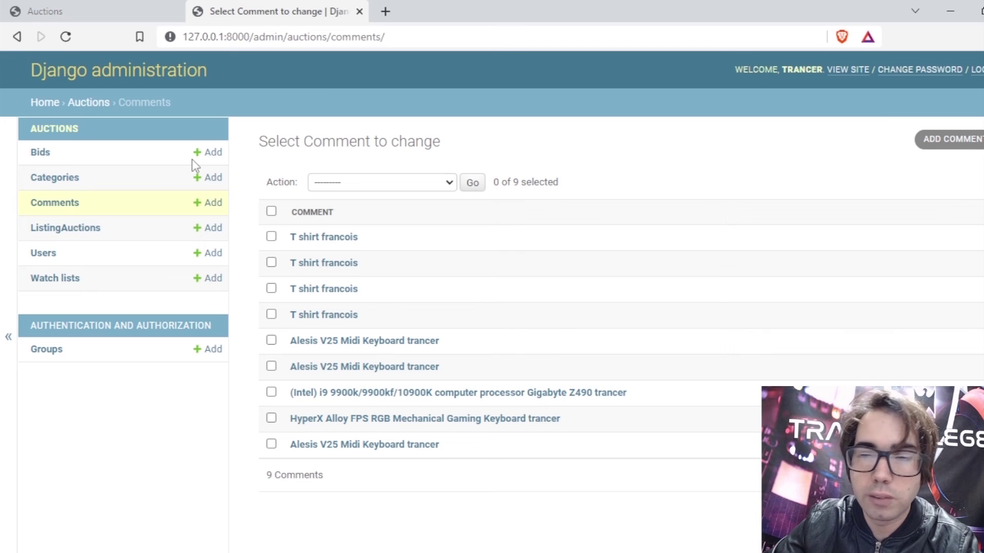
pyautogui.click(146, 9)
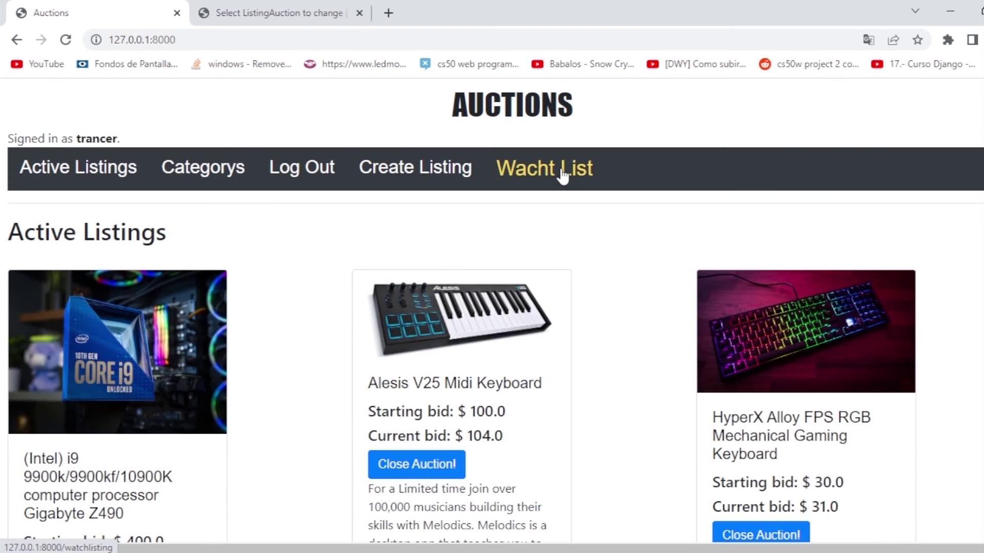
# View the watchlist, then add the (Intel) i9 9900k/9900kf/10900K computer processor listing to it from its detail page.
pyautogui.click(563, 173)
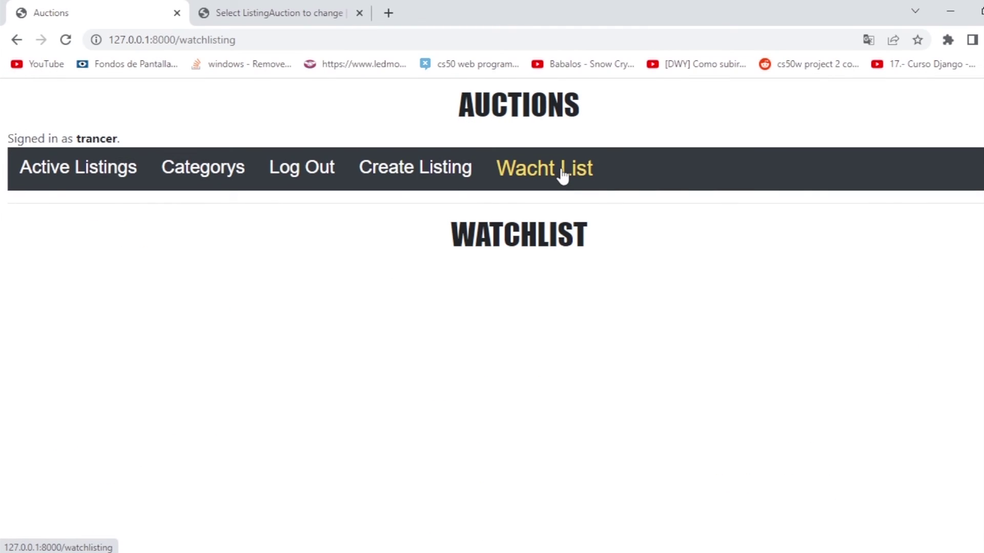
pyautogui.click(126, 177)
pyautogui.scroll(-4, 158, 169)
pyautogui.click(159, 169)
pyautogui.scroll(-5, 402, 309)
pyautogui.click(281, 329)
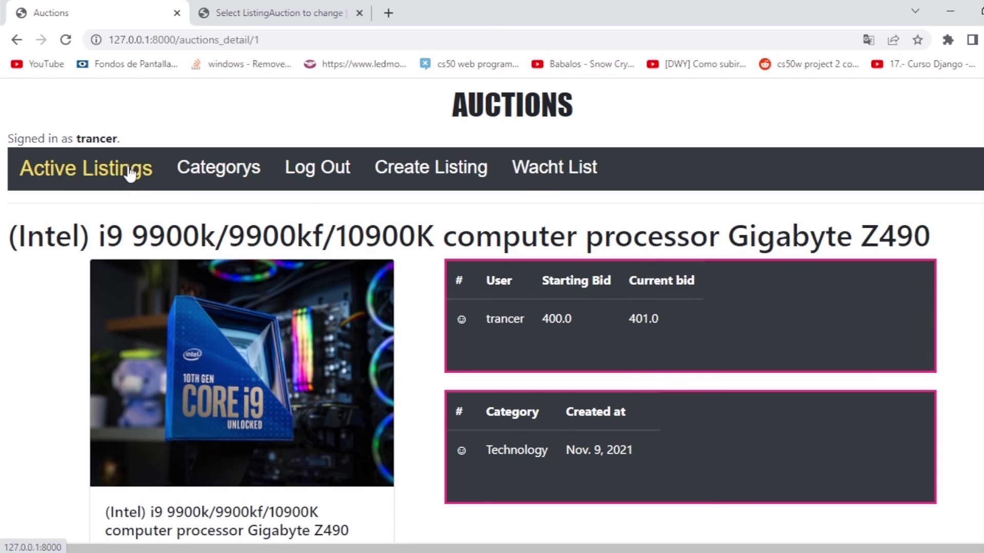
# Open the Alesis V25 Midi Keyboard listing from the active listings and add it to the watchlist.
pyautogui.click(59, 179)
pyautogui.scroll(-3, 266, 354)
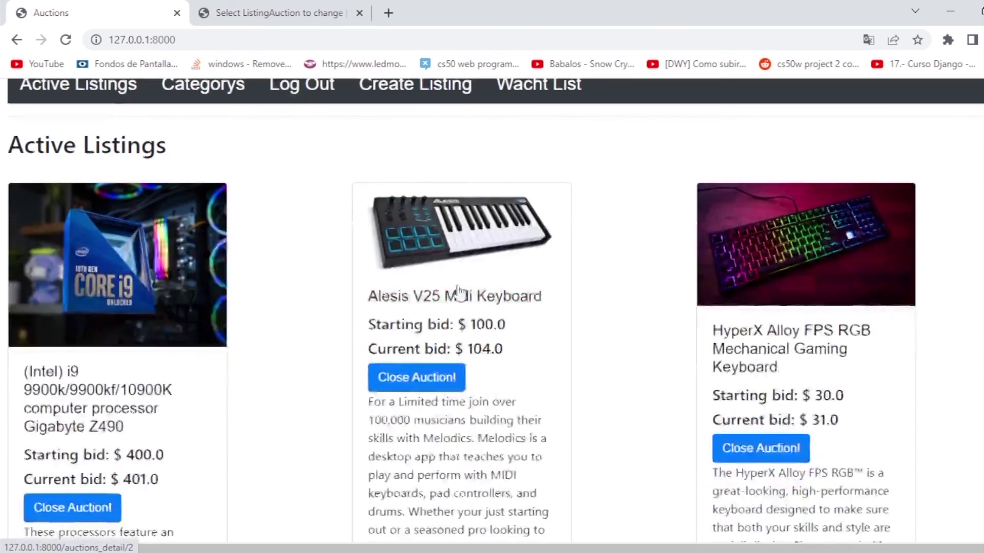
pyautogui.click(479, 156)
pyautogui.scroll(-5, 368, 281)
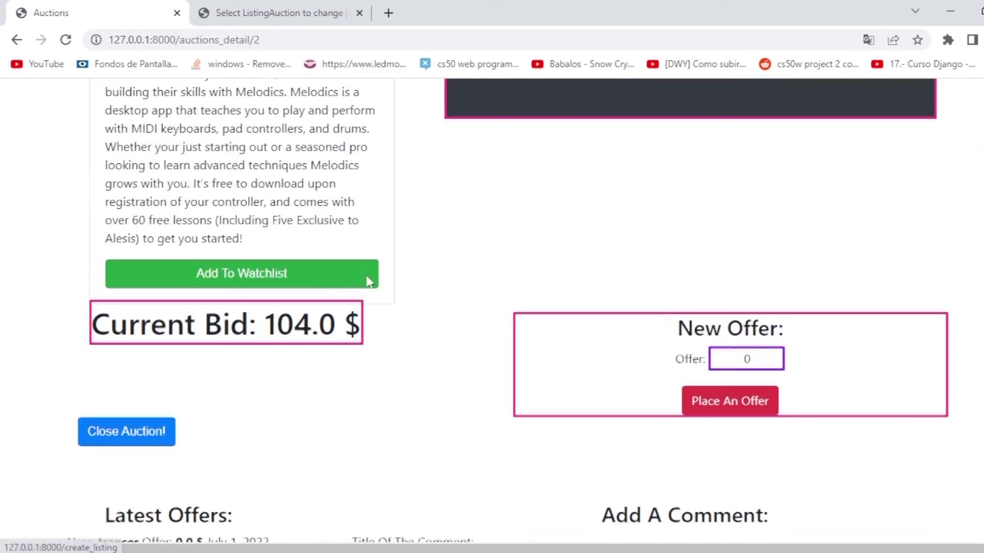
pyautogui.click(325, 281)
# Open the watchlist and clear the (Intel) i9 computer processor listing from it.
pyautogui.click(512, 167)
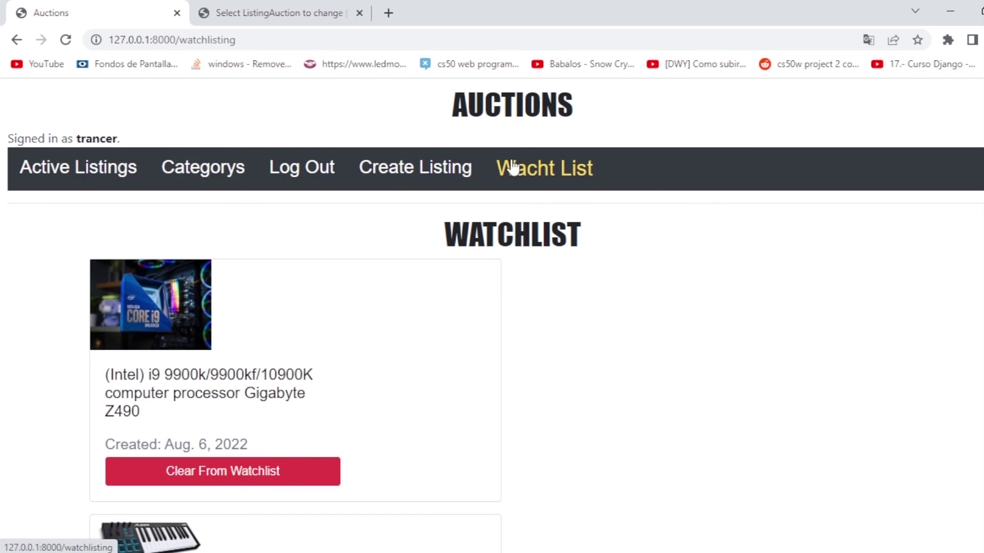
pyautogui.scroll(-3, 562, 261)
pyautogui.click(296, 333)
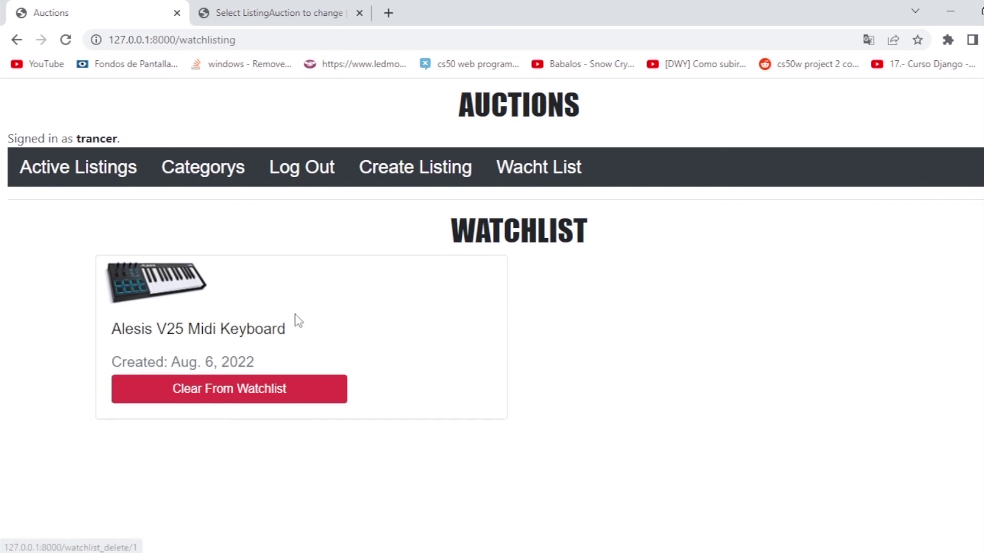